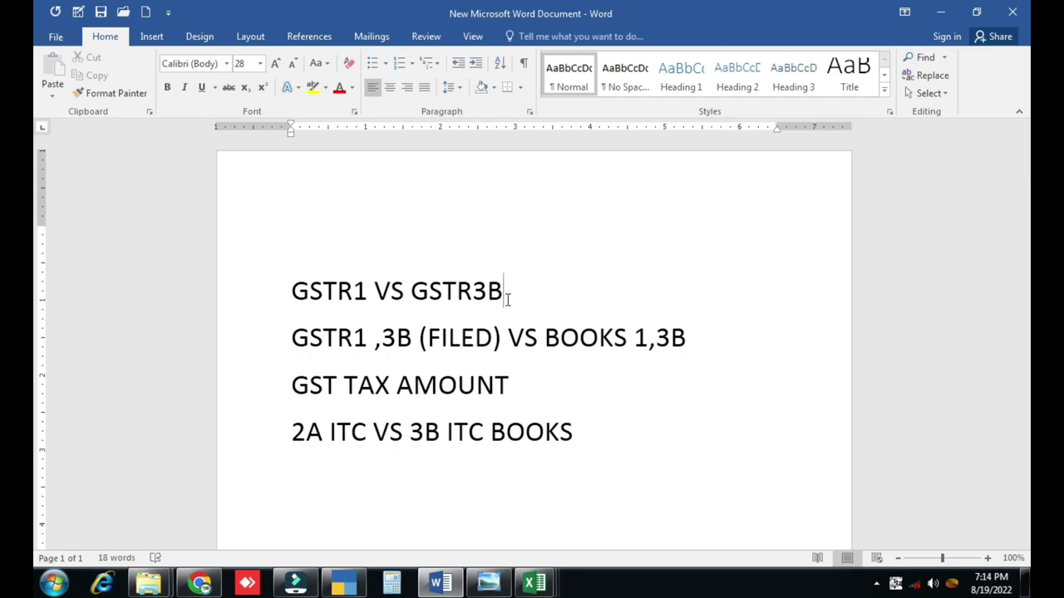
# Step: Highlight the "GSTR1 VS GSTR3B" checklist line and its individual return names for review
pyautogui.moveTo(289, 282); pyautogui.dragTo(493, 297)
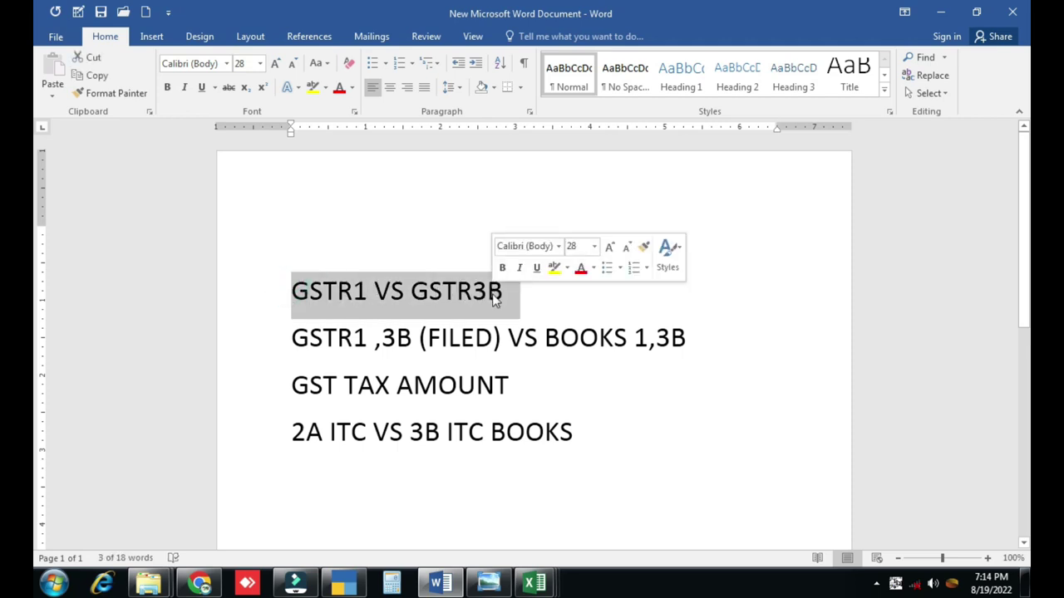
pyautogui.click(407, 297)
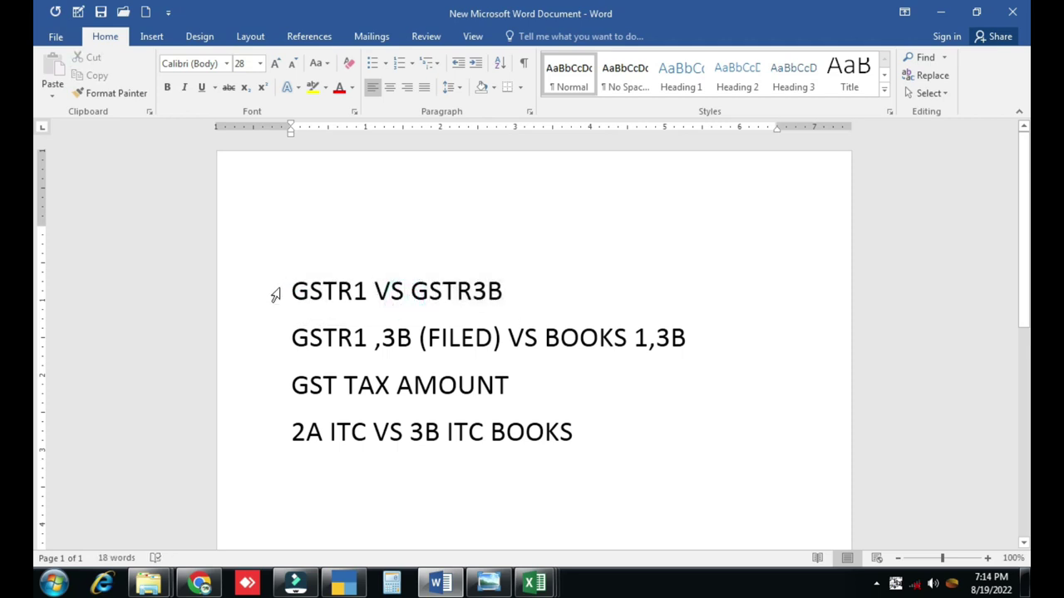
pyautogui.moveTo(290, 293); pyautogui.dragTo(502, 298)
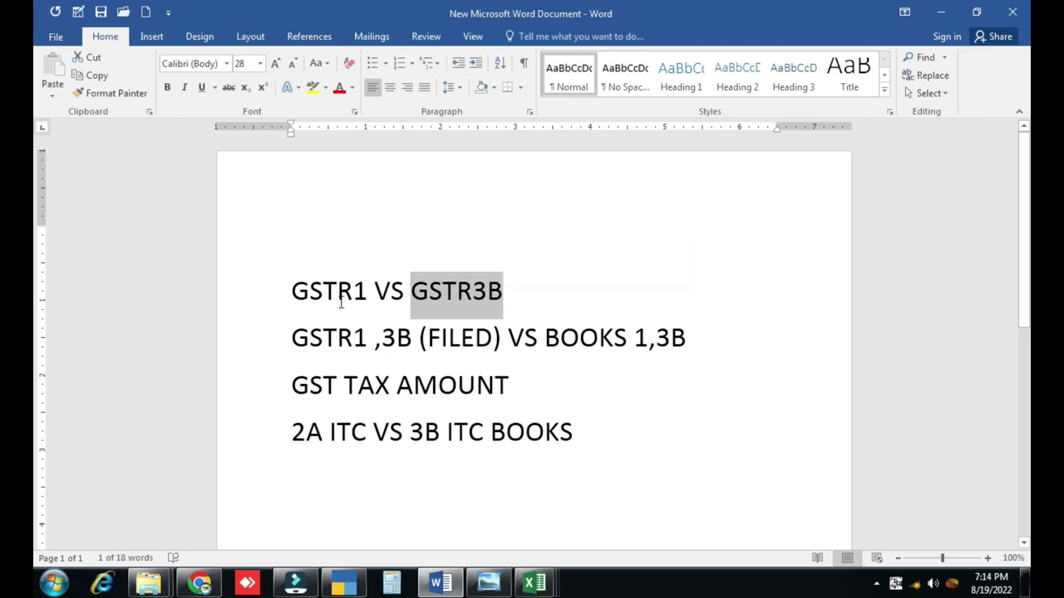
pyautogui.moveTo(290, 297); pyautogui.dragTo(366, 298)
pyautogui.moveTo(433, 299); pyautogui.dragTo(504, 300)
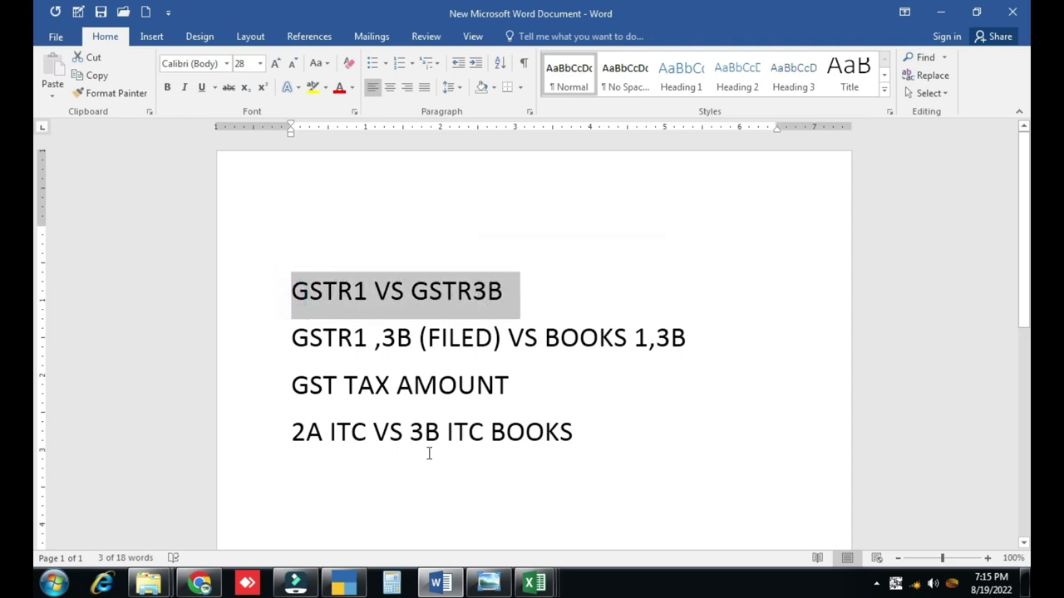
# Step: Switch to the BALAJI AGRO AGENCY-GST SUMMARY-2021-22 workbook in Excel and examine the Consolidated 3B Offset Summary's supply, liability and ITC tables
pyautogui.click(535, 584)
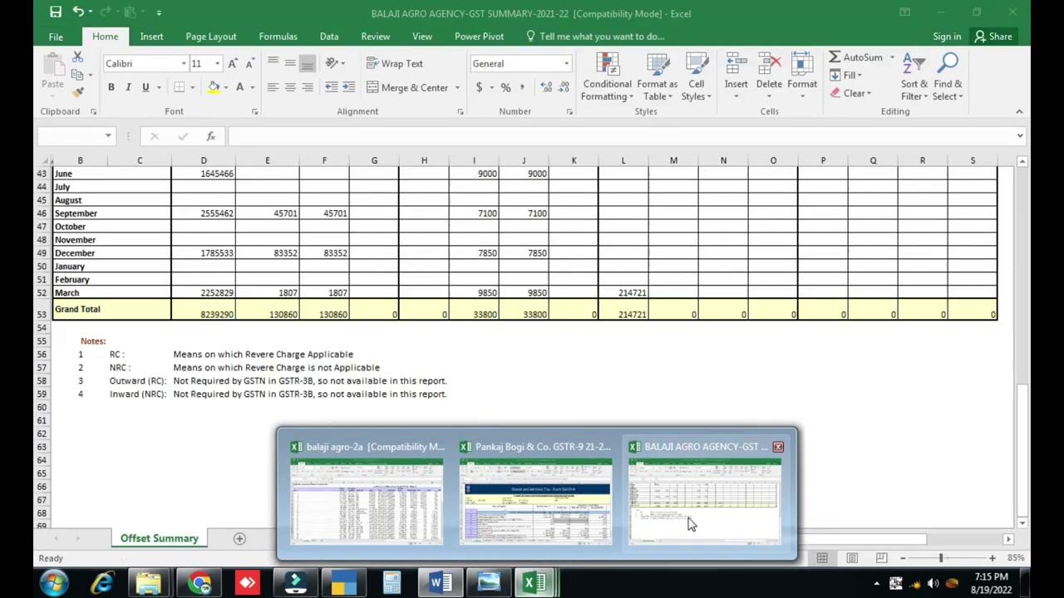
pyautogui.click(687, 519)
pyautogui.scroll(6, 387, 409)
pyautogui.scroll(7, 388, 409)
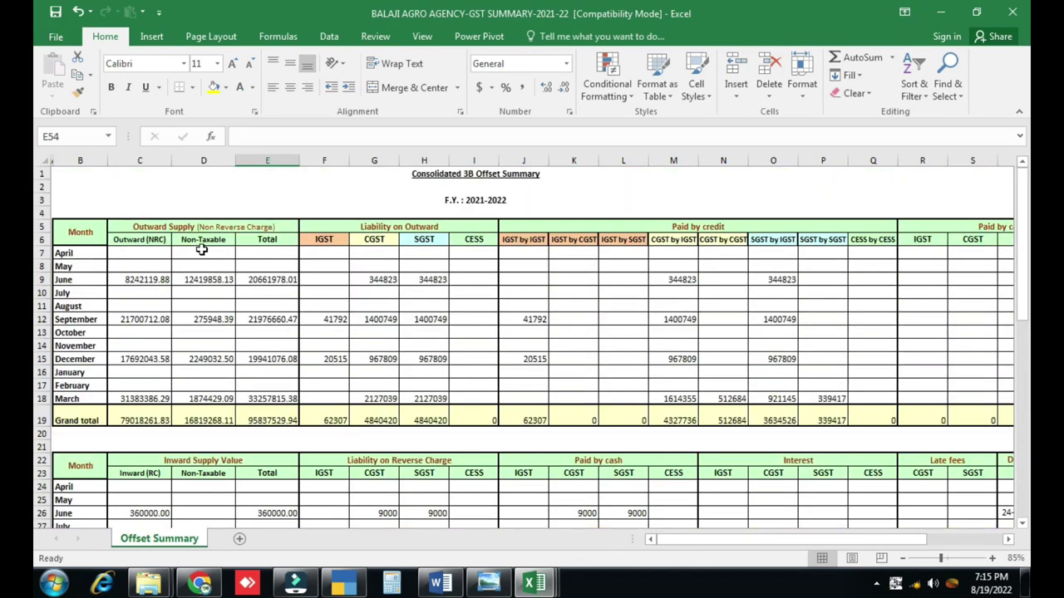
pyautogui.scroll(-11, 191, 287)
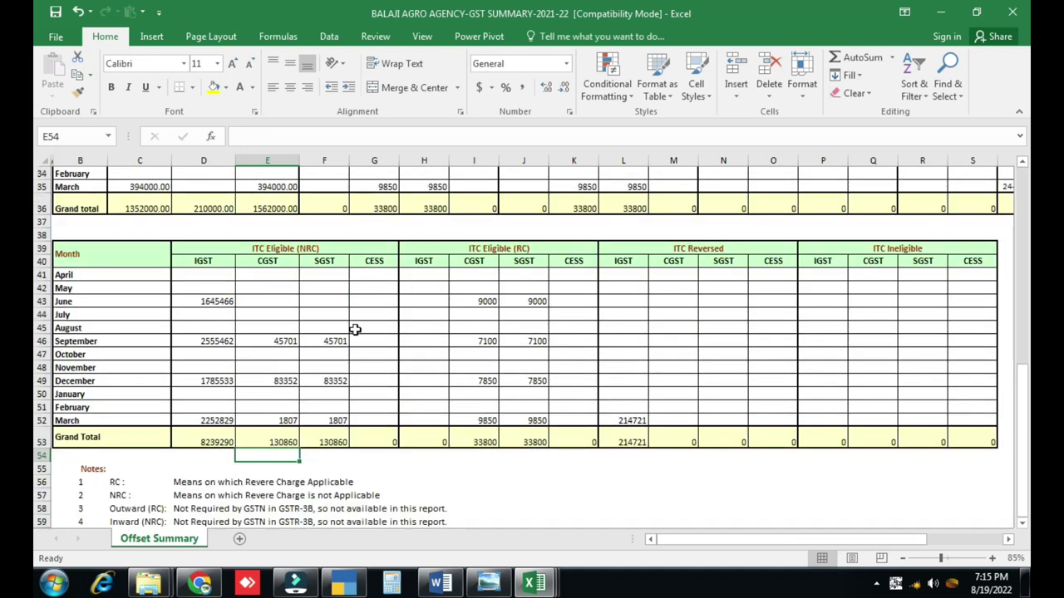
pyautogui.scroll(2, 316, 305)
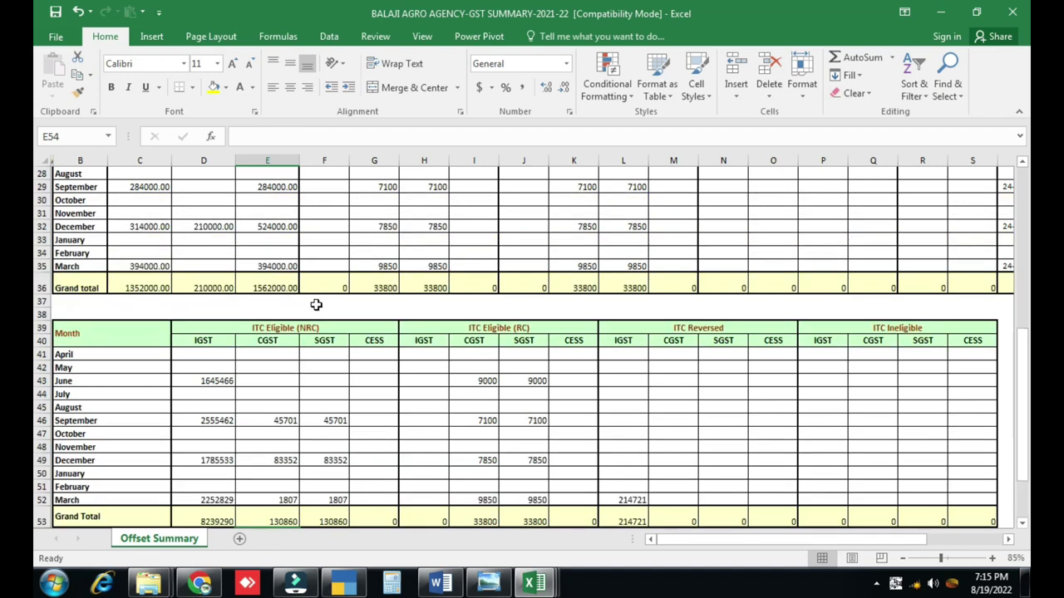
pyautogui.scroll(9, 316, 305)
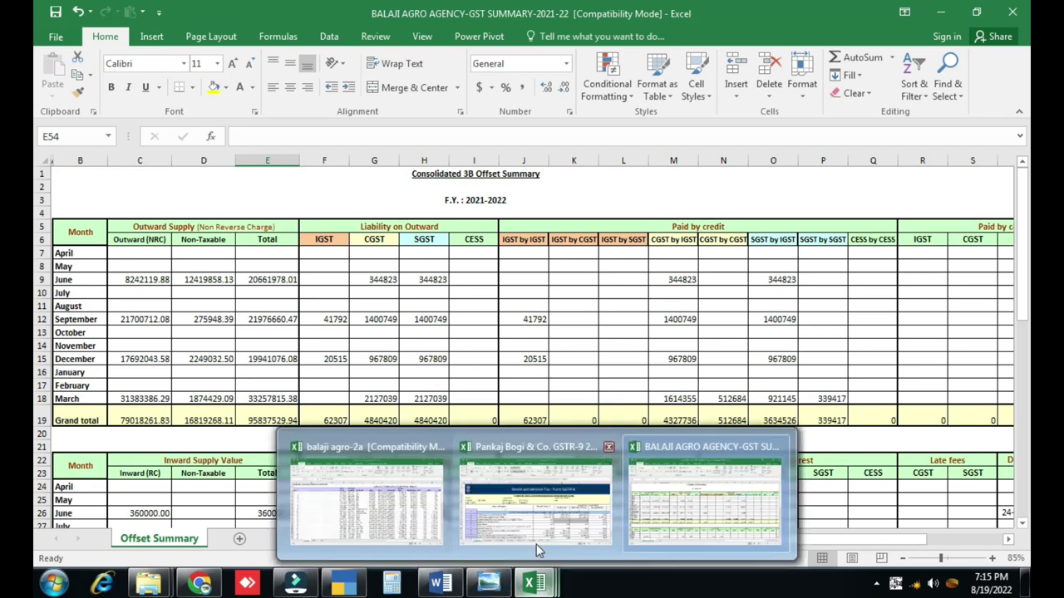
# Step: Return to the Word checklist and highlight the line "GSTR1 ,3B (FILED) VS BOOKS 1,3B" for review
pyautogui.moveTo(431, 588)
pyautogui.click(442, 524)
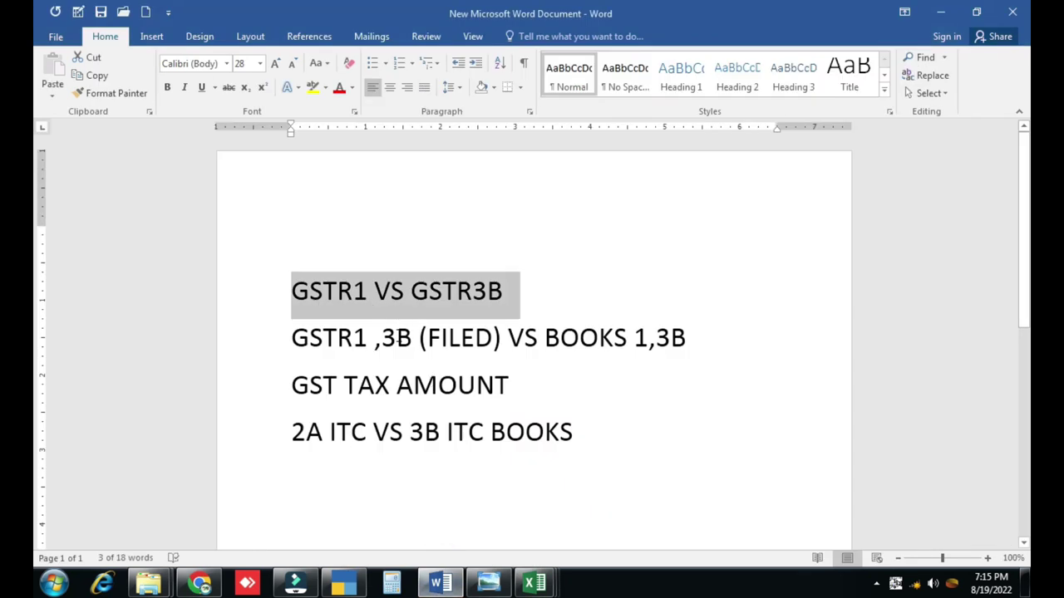
pyautogui.moveTo(291, 341); pyautogui.dragTo(675, 345)
pyautogui.click(552, 353)
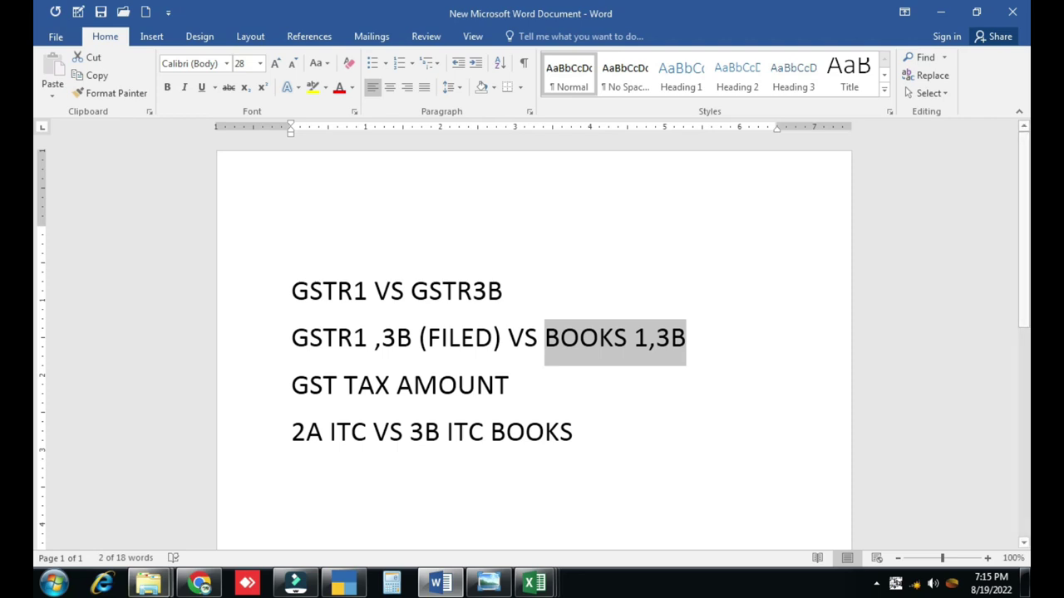
# Step: Switch to TallyPrime, leave the GST Annual Computation report and open Display More Reports from the Gateway of Tally
pyautogui.click(344, 585)
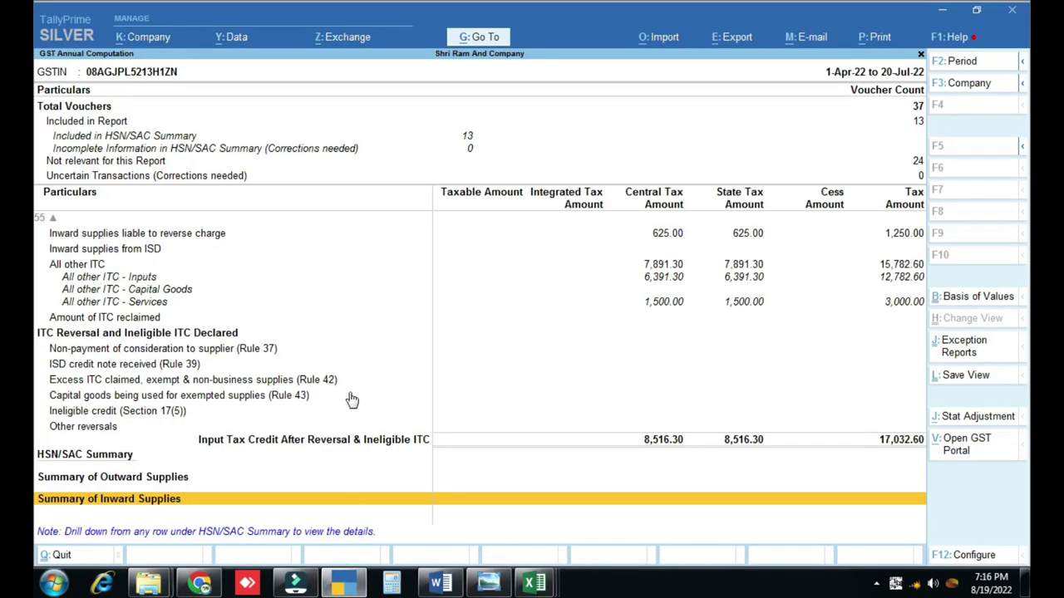
pyautogui.press('Escape')
pyautogui.press('Escape')
pyautogui.press('Escape')
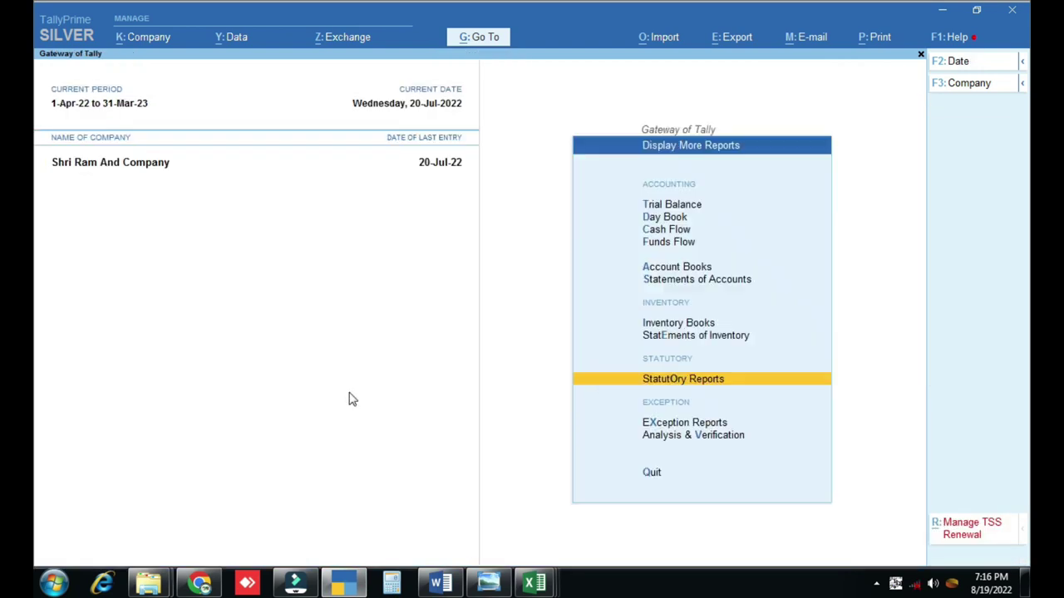
pyautogui.press('Down')
pyautogui.press('Down')
pyautogui.press('Down')
pyautogui.press('Down')
pyautogui.press('Down')
pyautogui.press('Down')
pyautogui.press('Down')
pyautogui.press('Down')
pyautogui.press('Down')
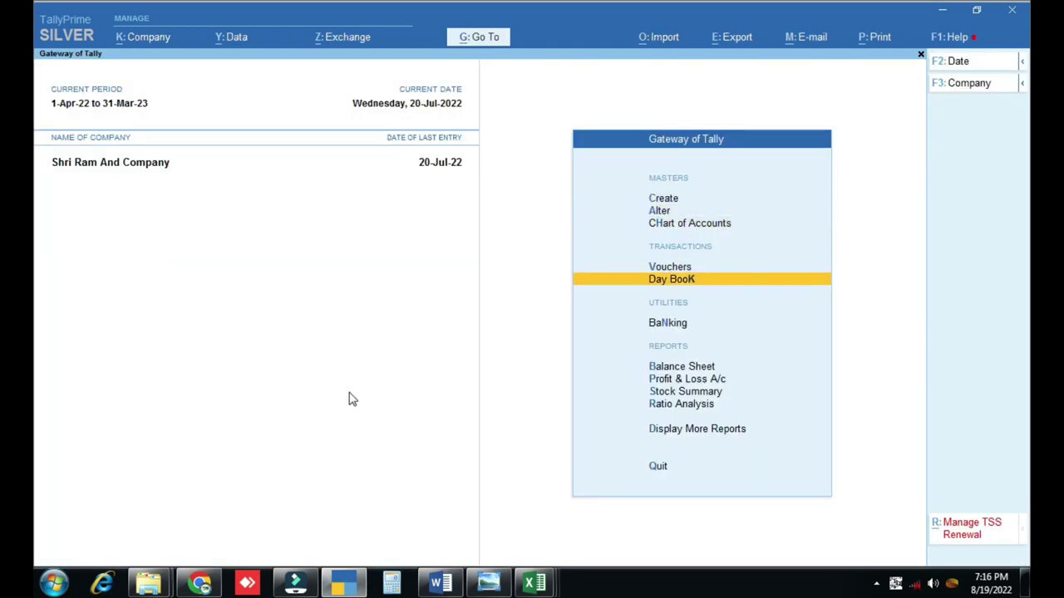
pyautogui.press('Down')
pyautogui.press('Return')
# Step: Open the GSTR-3B report from the Statutory Reports
pyautogui.press('Down')
pyautogui.press('Down')
pyautogui.press('Down')
pyautogui.press('Down')
pyautogui.press('Down')
pyautogui.press('Down')
pyautogui.press('Down')
pyautogui.press('Down')
pyautogui.press('Down')
pyautogui.press('Up')
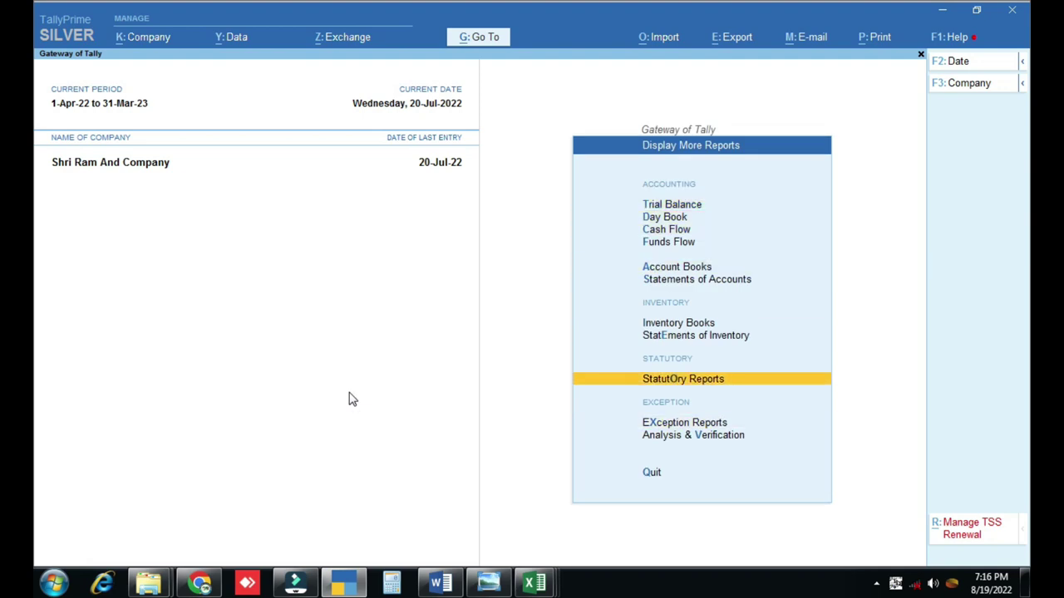
pyautogui.press('Return')
pyautogui.press('Down')
pyautogui.press('Up')
pyautogui.press('Return')
pyautogui.press('Down')
pyautogui.press('Down')
pyautogui.press('Return')
# Step: Set the GSTR-3B report period to 1-Apr-22 to 20-Jul-22
pyautogui.press('F2')
pyautogui.press('Return')
pyautogui.write('20-7')
pyautogui.press('Return')
pyautogui.press('F2')
pyautogui.write('1-4')
pyautogui.press('Return')
pyautogui.press('Return')
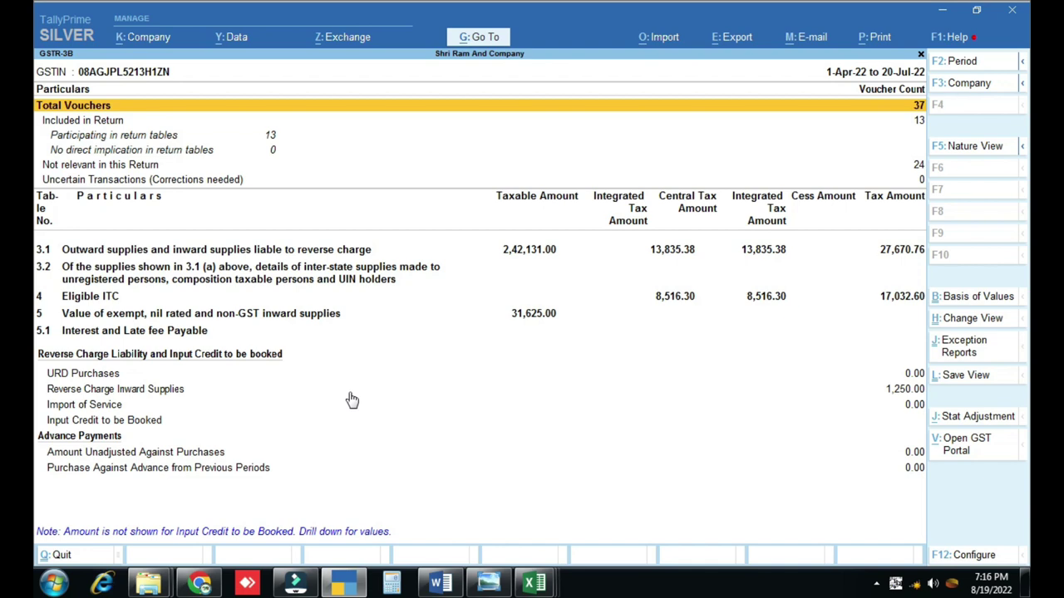
# Step: Expand the GSTR-3B report to its detailed view and examine the Eligible ITC row
pyautogui.hotkey('alt', 'F5')
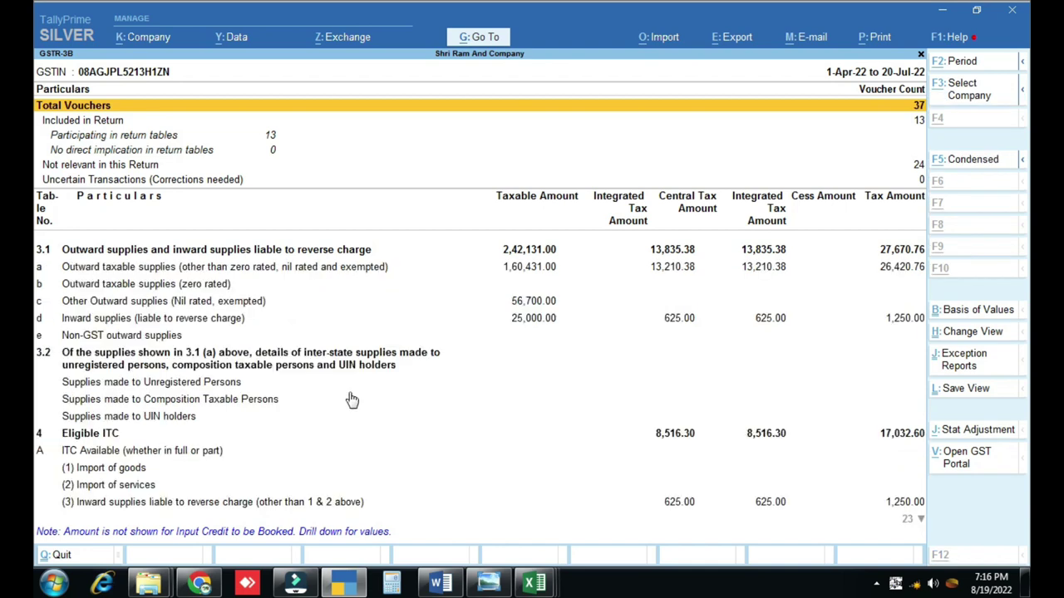
pyautogui.press('Down')
pyautogui.press('Down')
pyautogui.press('Down')
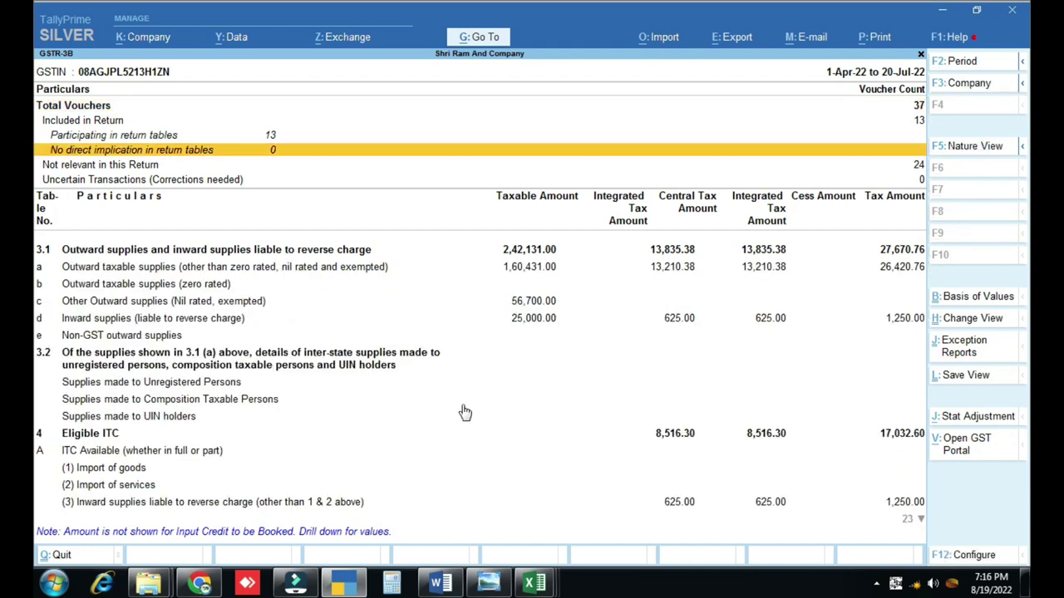
pyautogui.click(762, 445)
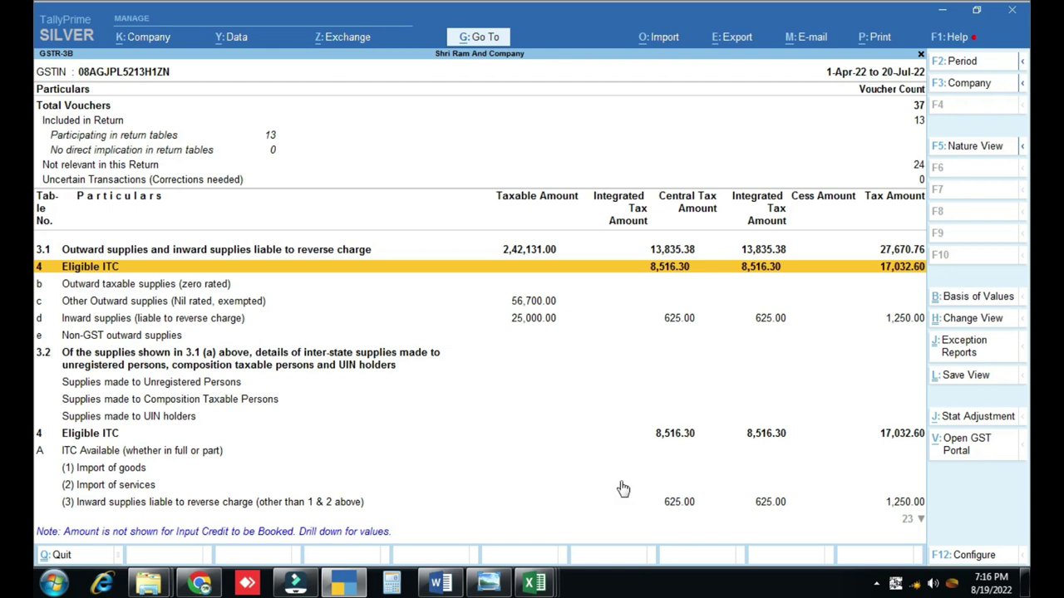
# Step: Switch to the BALAJI AGRO AGENCY GST summary workbook in Excel and examine the monthly ITC Eligible (NRC) figures
pyautogui.click(534, 584)
pyautogui.click(709, 512)
pyautogui.scroll(-6, 307, 356)
pyautogui.scroll(-4, 246, 375)
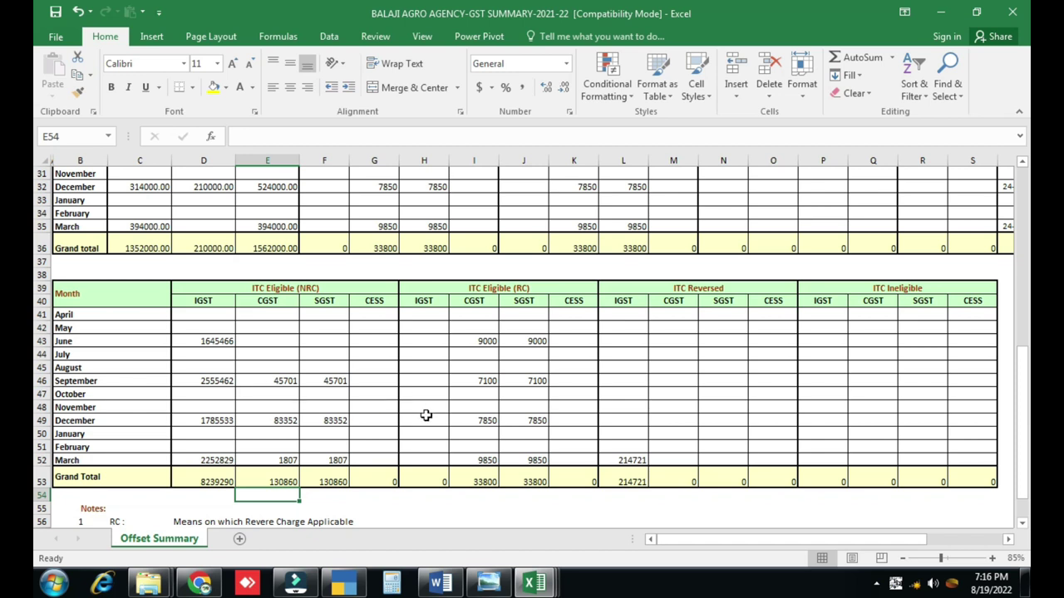
pyautogui.scroll(-1, 354, 440)
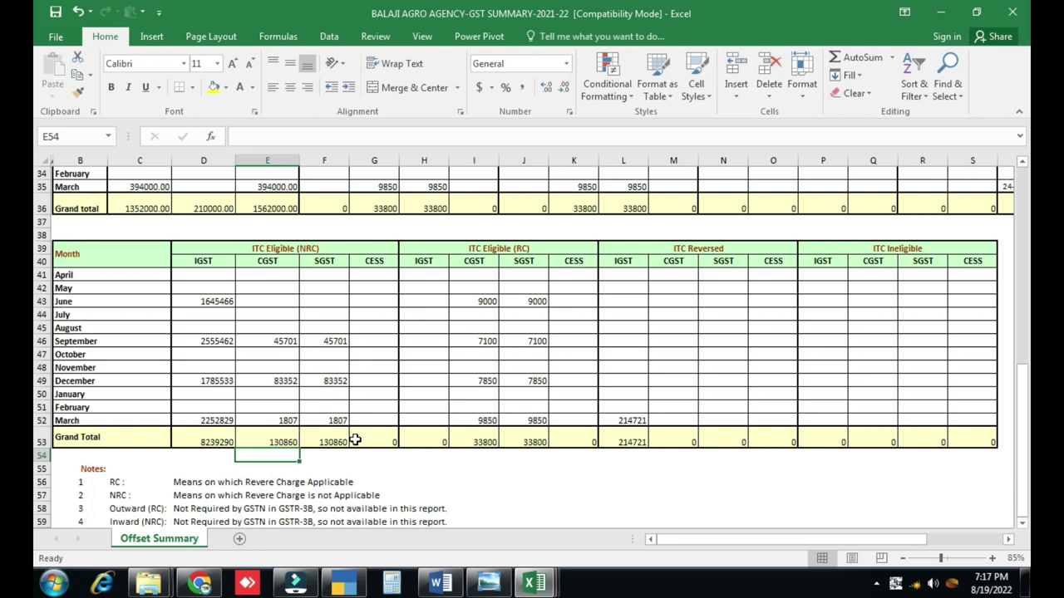
pyautogui.click(342, 343)
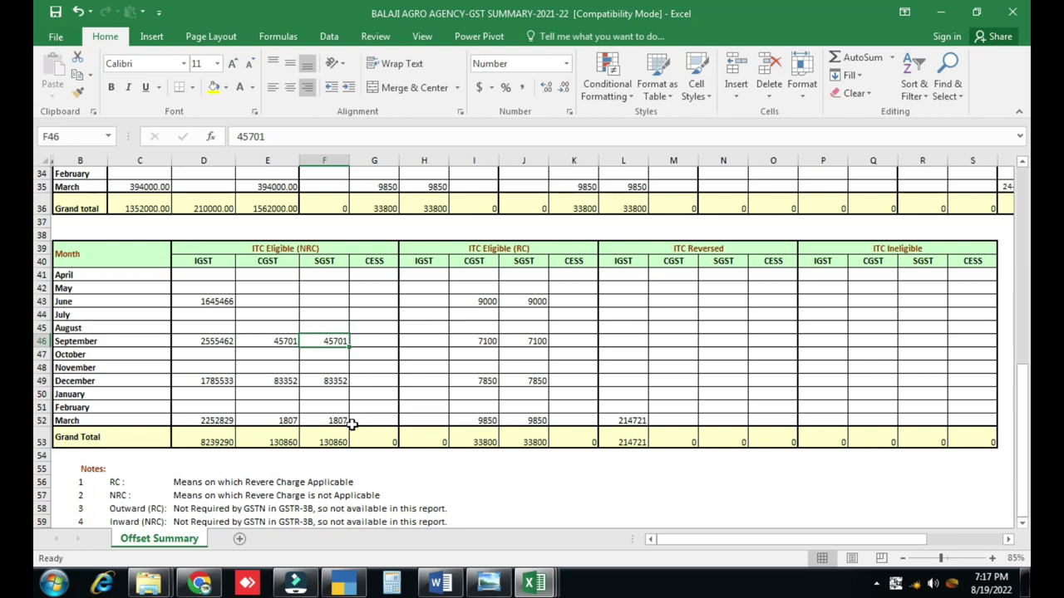
# Step: Look at the outward supplies sheet of the GSTR-9 21-22 workbook, then return to the GST summary workbook
pyautogui.moveTo(542, 585)
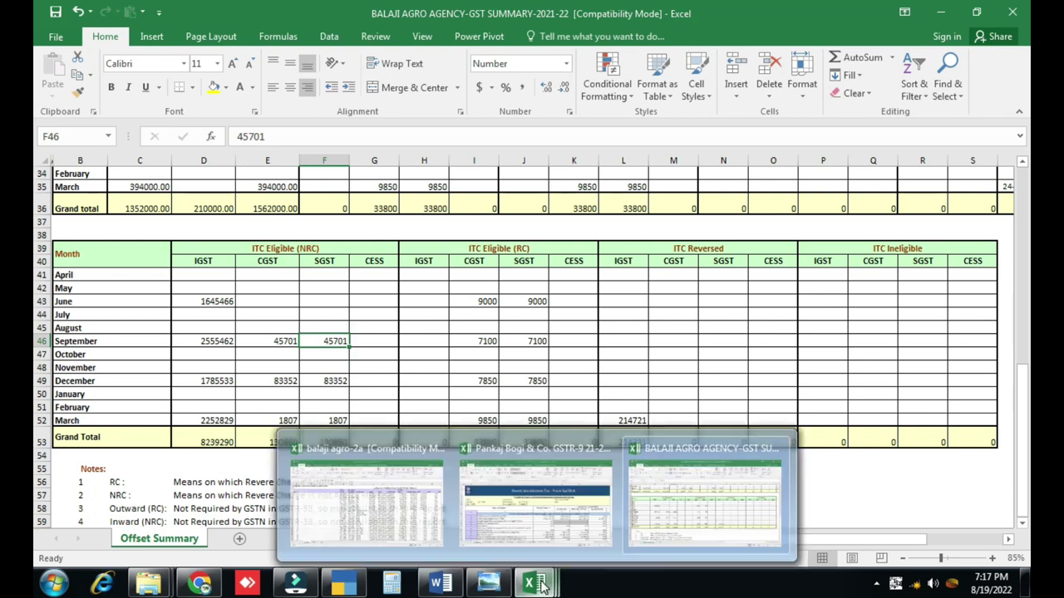
pyautogui.click(563, 509)
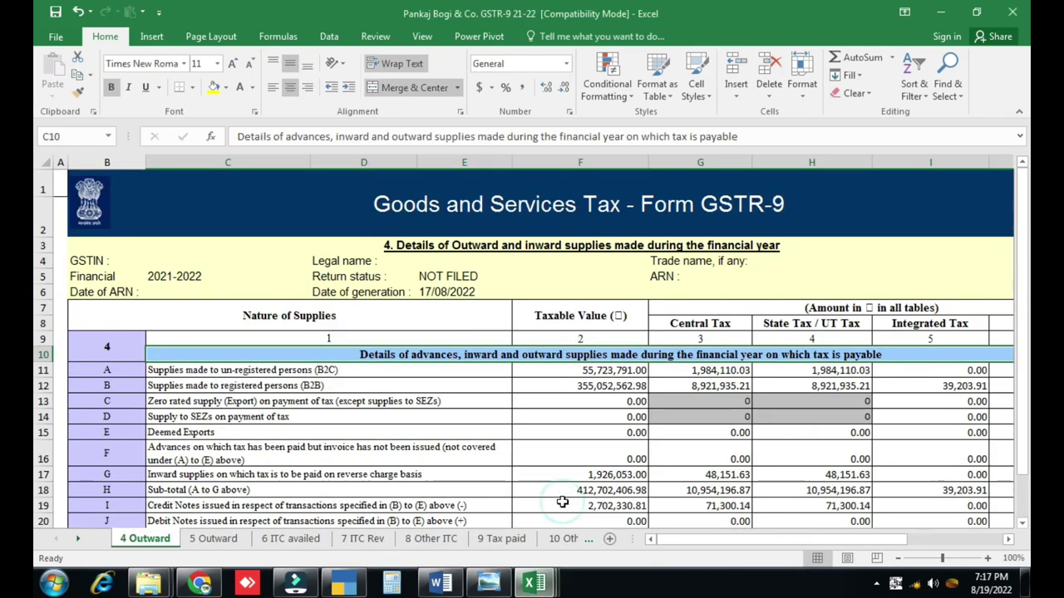
pyautogui.moveTo(534, 584)
pyautogui.click(652, 528)
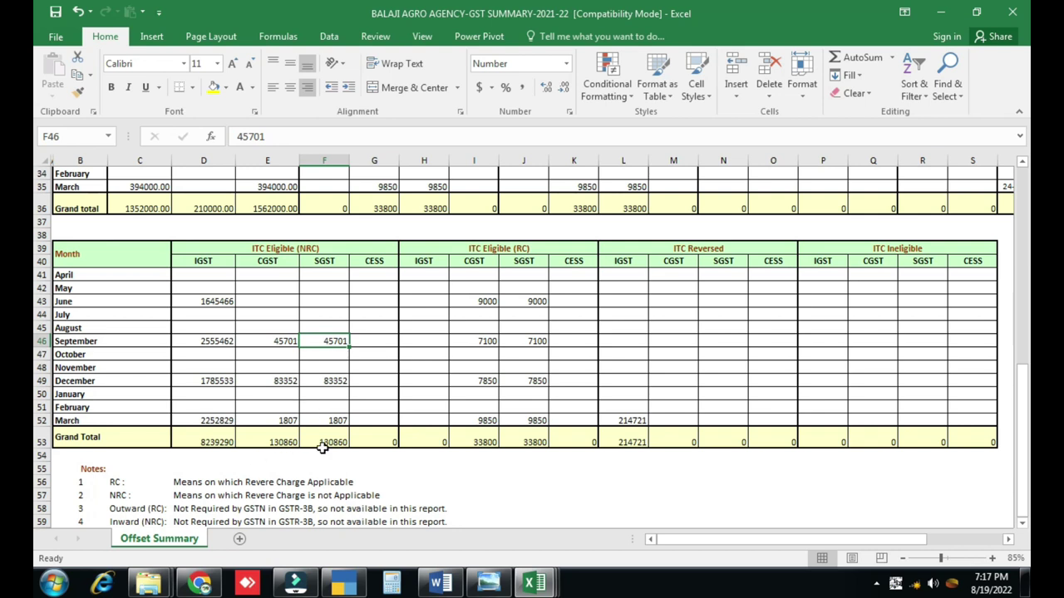
# Step: Examine the CGST and SGST grand totals under ITC Eligible (NRC) in the Offset Summary
pyautogui.click(297, 458)
pyautogui.click(325, 462)
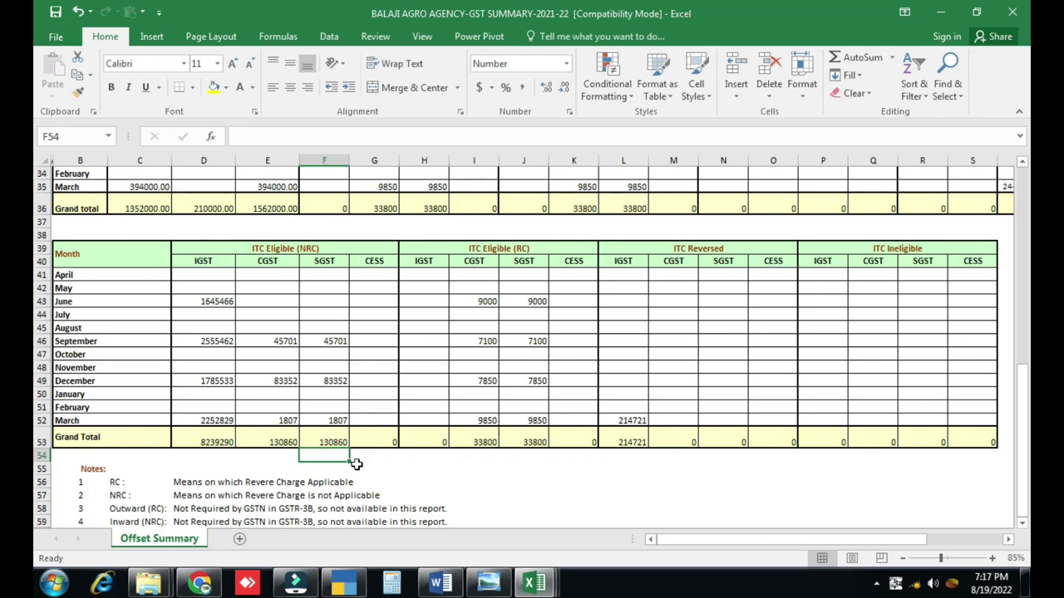
pyautogui.moveTo(545, 583)
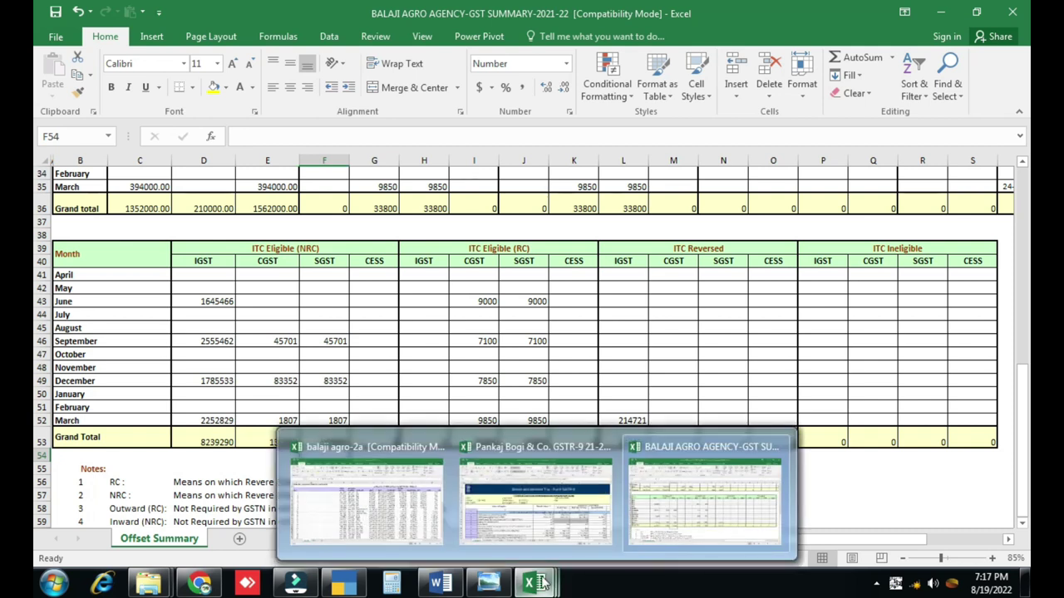
pyautogui.click(375, 355)
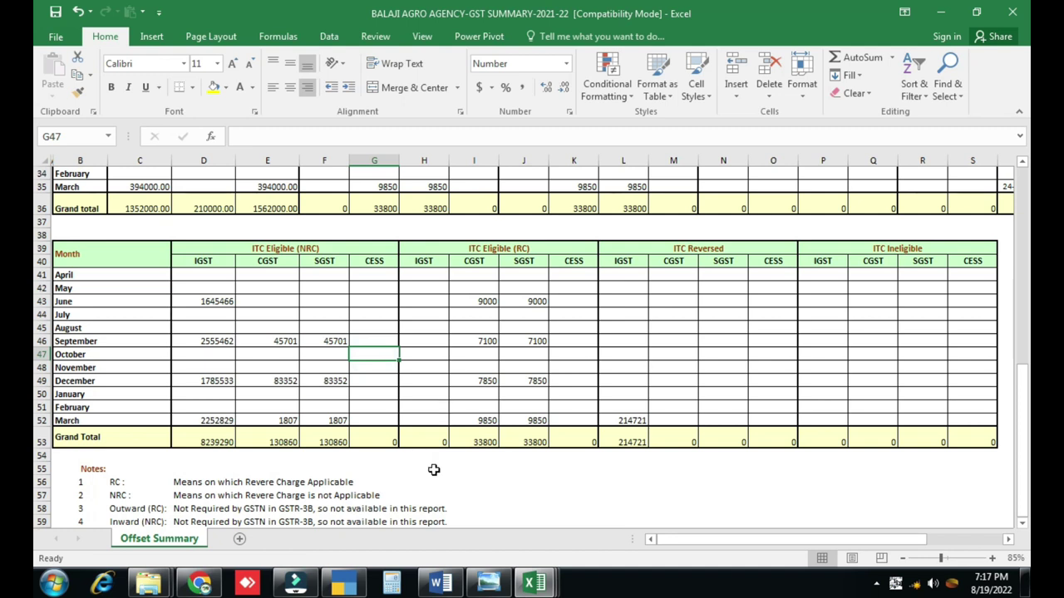
# Step: Return to the Word checklist and highlight the line "2A ITC VS 3B ITC BOOKS" for review
pyautogui.click(441, 583)
pyautogui.moveTo(292, 431); pyautogui.dragTo(584, 438)
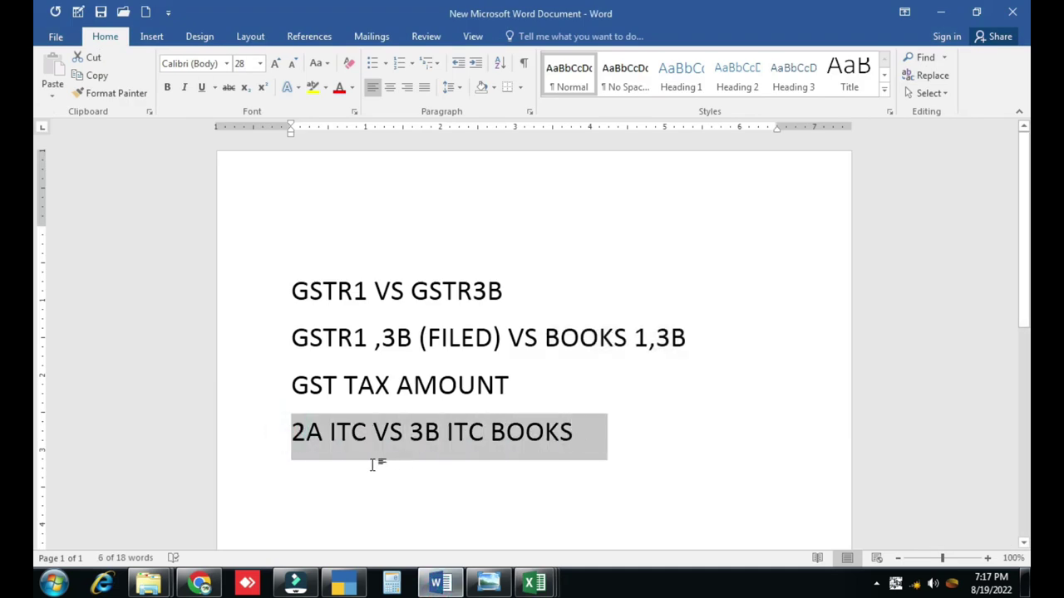
pyautogui.click(442, 439)
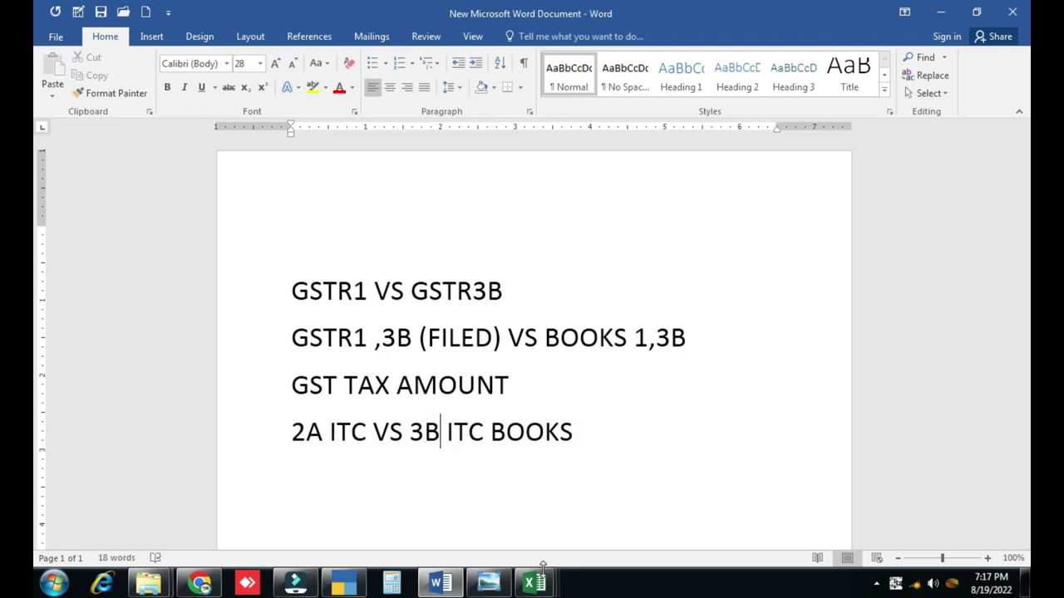
# Step: Switch to the balaji agro-2a workbook in Excel and inspect the CGST and IGST totals below the GSTR-2A invoice list
pyautogui.moveTo(546, 580)
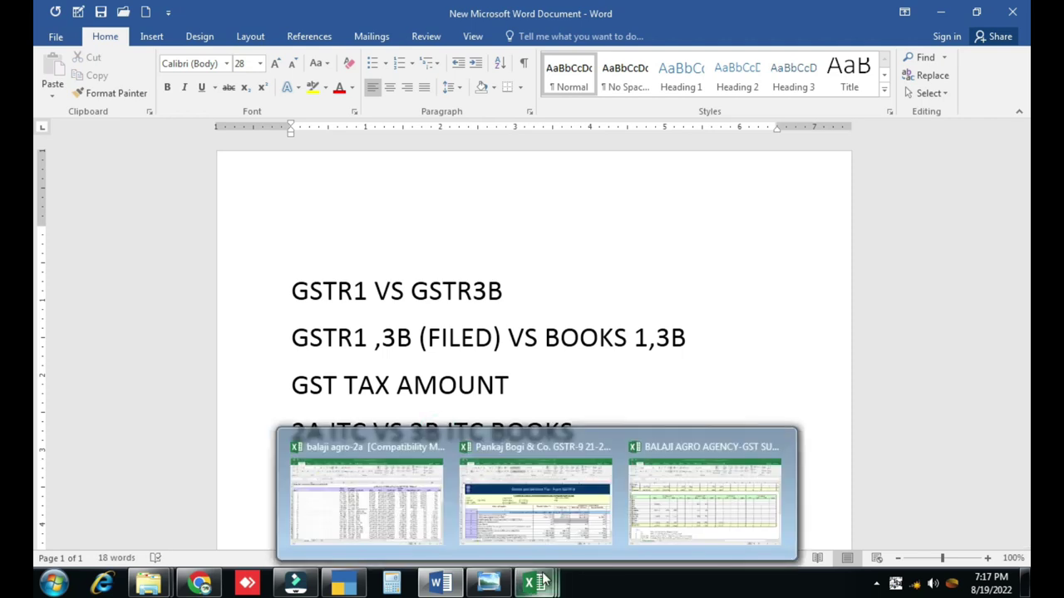
pyautogui.click(407, 503)
pyautogui.scroll(-14, 506, 383)
pyautogui.scroll(-7, 506, 383)
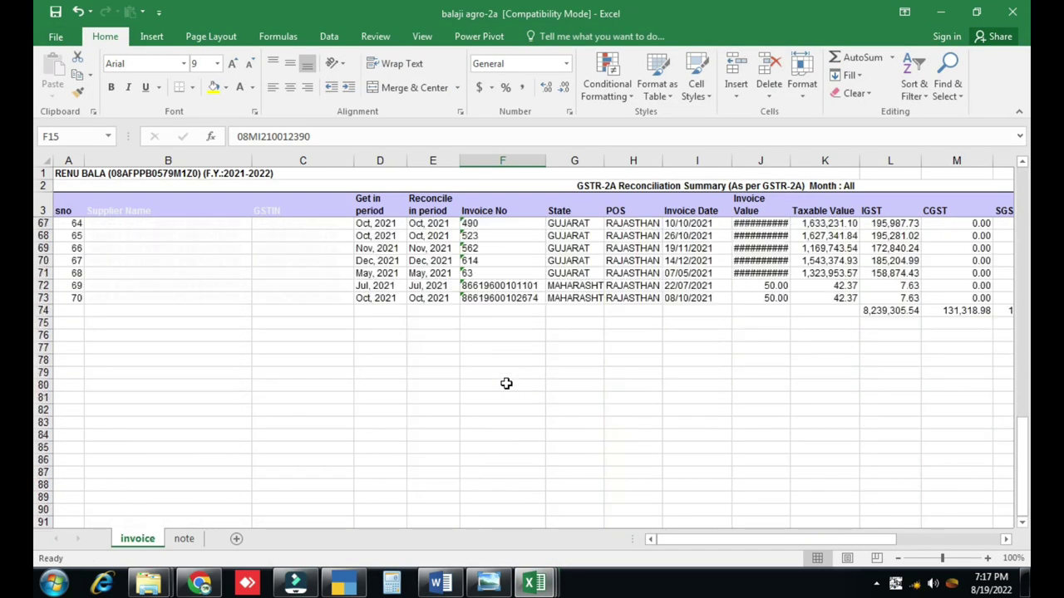
pyautogui.scroll(1, 654, 433)
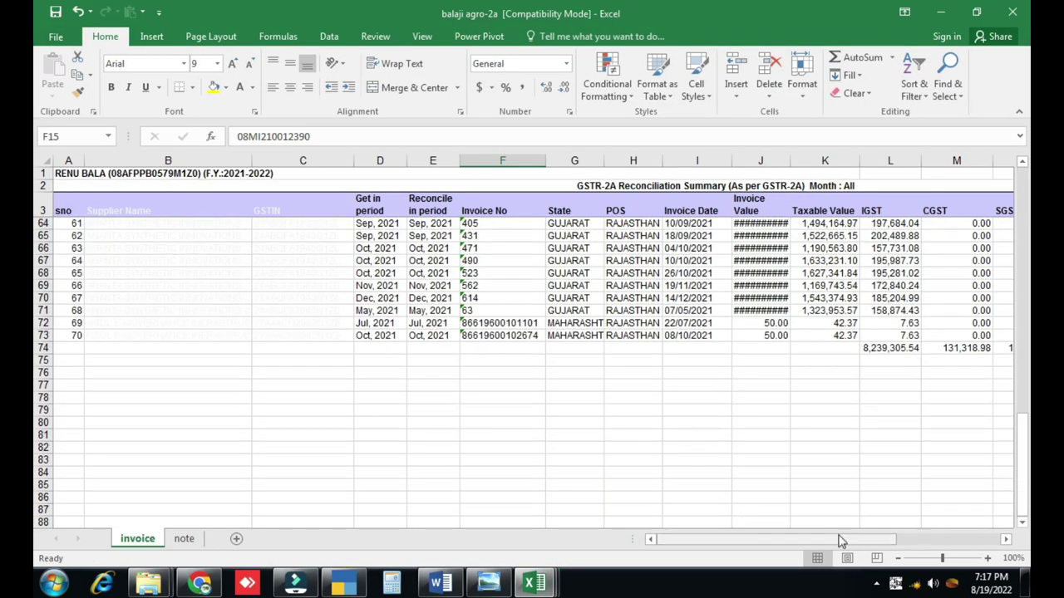
pyautogui.moveTo(844, 538); pyautogui.dragTo(917, 553)
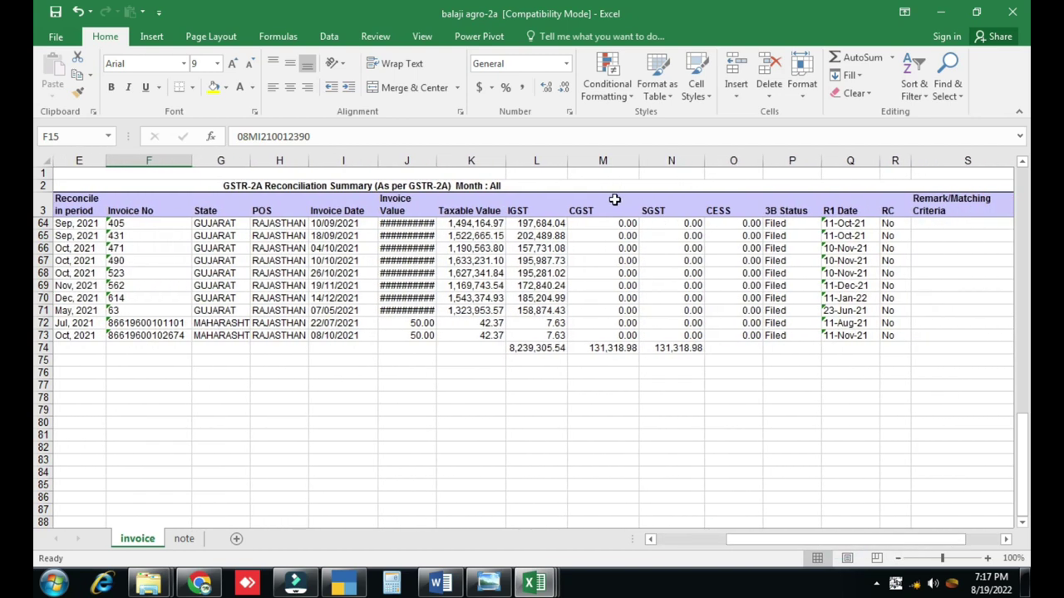
pyautogui.click(613, 346)
pyautogui.click(544, 347)
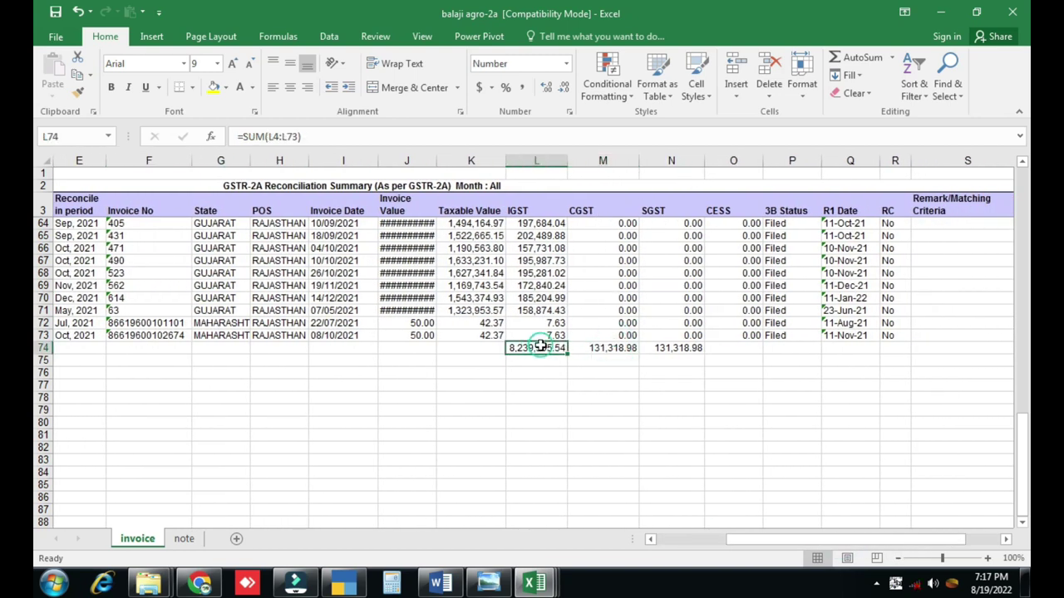
# Step: Compare the IGST, CGST and SGST totals below the GSTR-2A invoices with the Eligible ITC section of the GSTR-3B report in TallyPrime
pyautogui.click(605, 347)
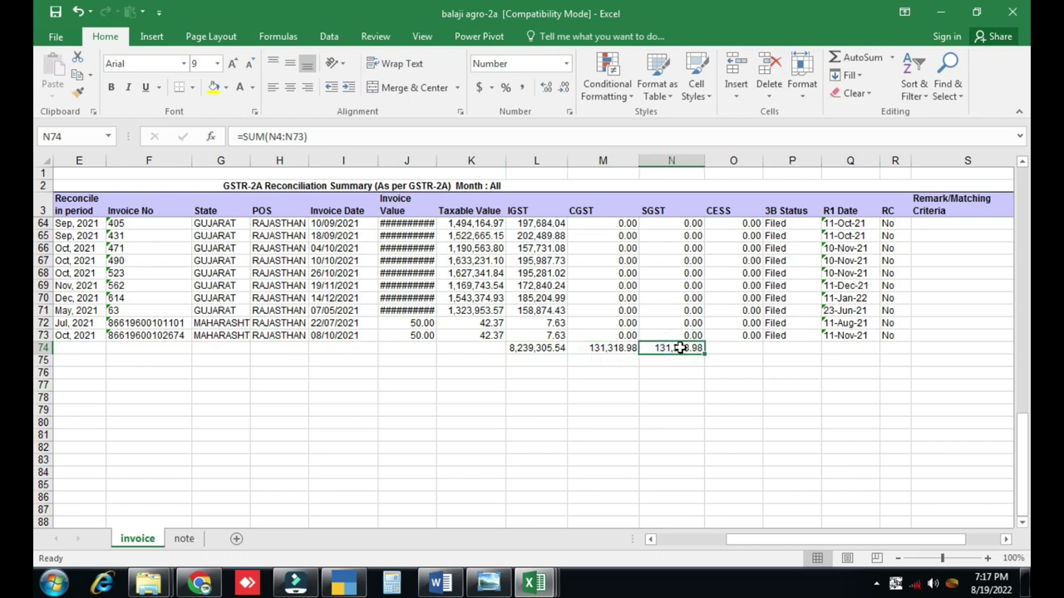
pyautogui.moveTo(555, 352); pyautogui.dragTo(673, 349)
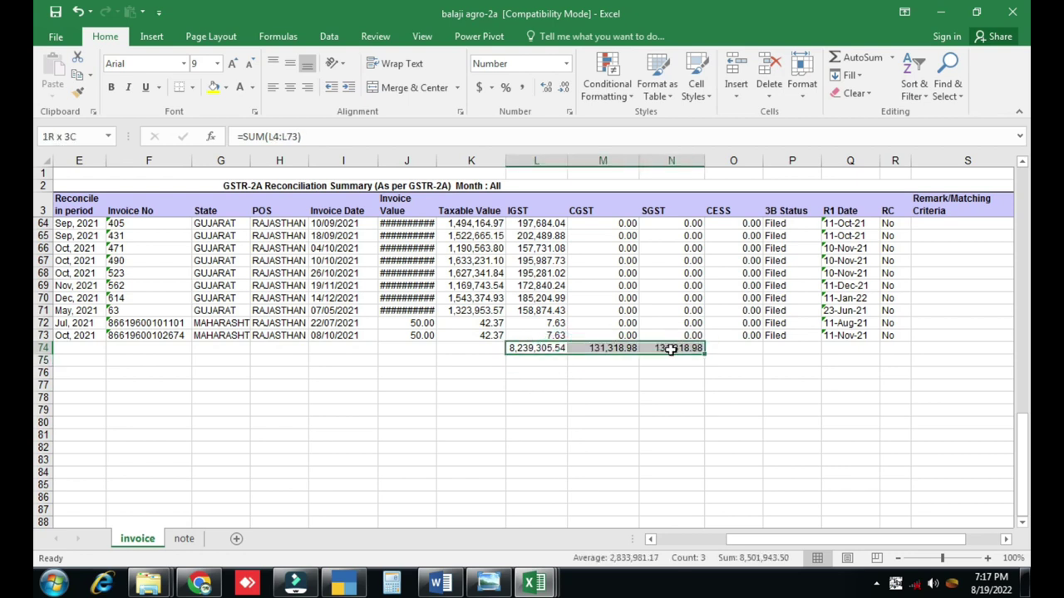
pyautogui.click(344, 584)
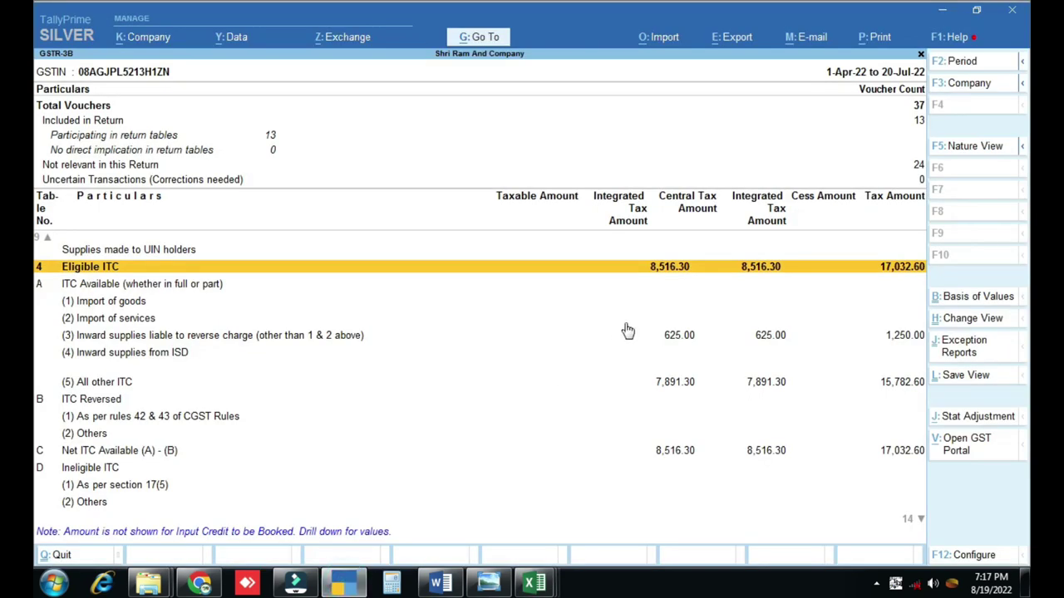
pyautogui.press('Down')
pyautogui.press('Down')
pyautogui.press('Down')
pyautogui.press('Down')
pyautogui.press('Down')
pyautogui.press('Down')
pyautogui.press('Down')
pyautogui.press('Down')
pyautogui.press('Down')
pyautogui.press('Down')
pyautogui.press('Down')
pyautogui.press('Down')
pyautogui.press('Down')
pyautogui.press('Down')
pyautogui.press('Down')
pyautogui.press('Down')
pyautogui.press('Down')
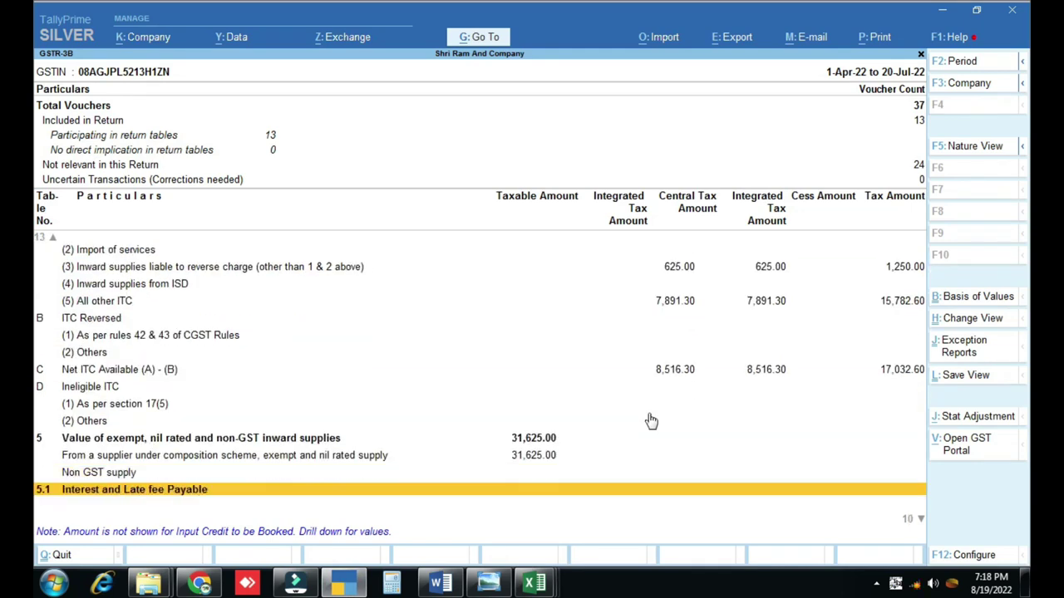
# Step: Switch back to the balaji agro-2a workbook in Excel and inspect the CGST and SGST totals below the invoice list
pyautogui.click(533, 583)
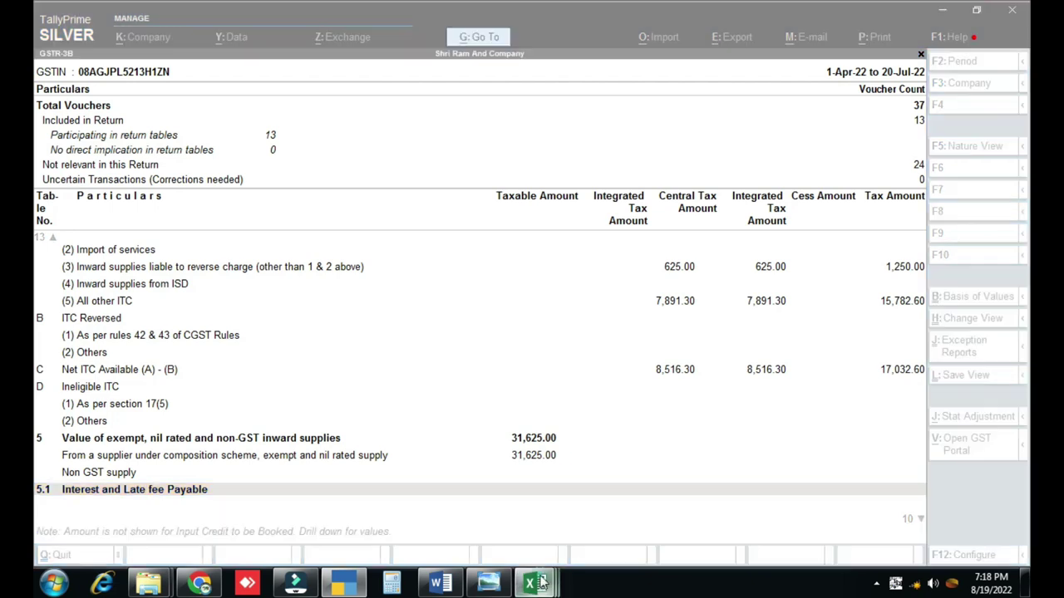
pyautogui.click(407, 509)
pyautogui.click(550, 371)
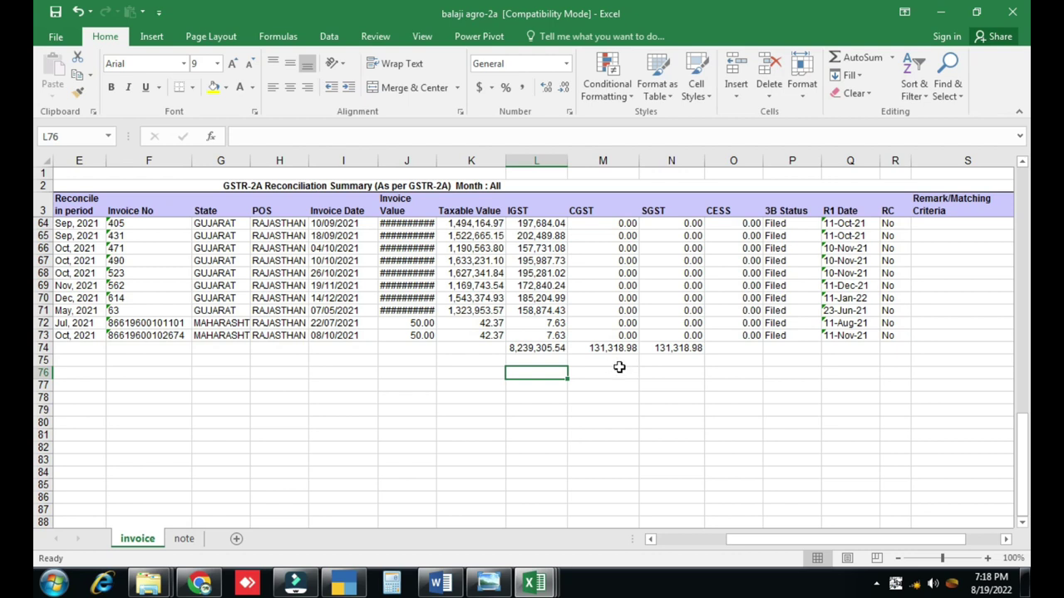
pyautogui.click(606, 348)
pyautogui.click(679, 347)
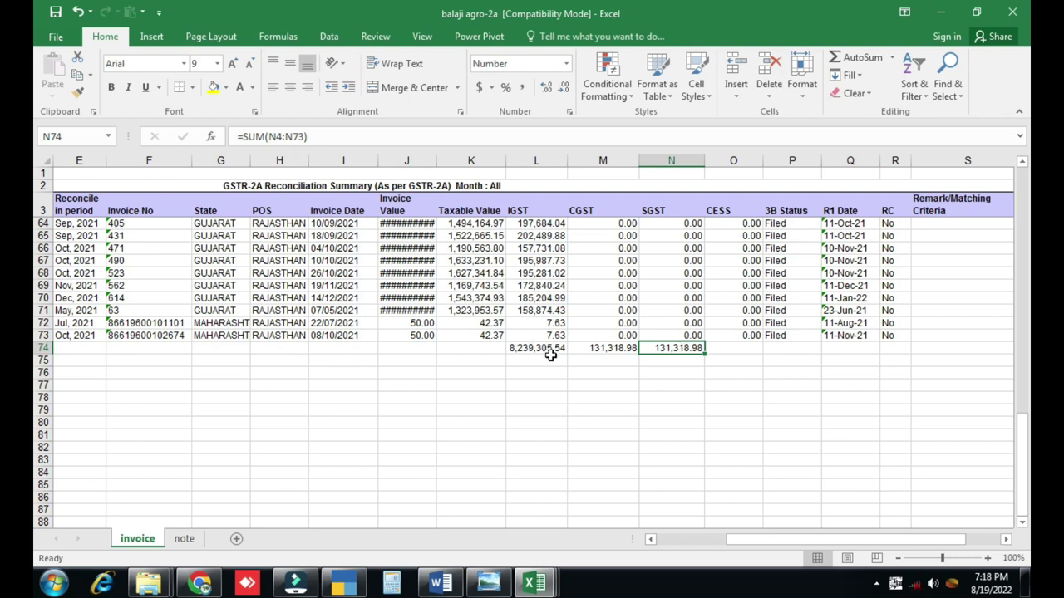
# Step: Switch to the Word checklist and select the line "GST TAX AMOUNT" for review
pyautogui.click(439, 582)
pyautogui.click(281, 384)
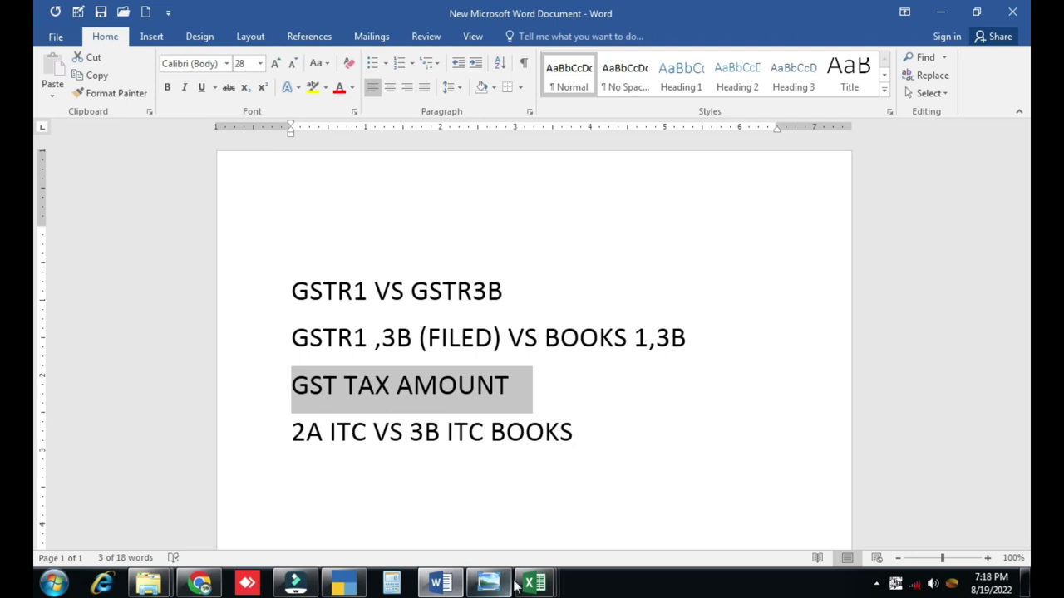
# Step: Review the consolidated 3B Offset Summary in the GST summary workbook against the ITC figures of the TallyPrime GSTR-3B report
pyautogui.moveTo(544, 589)
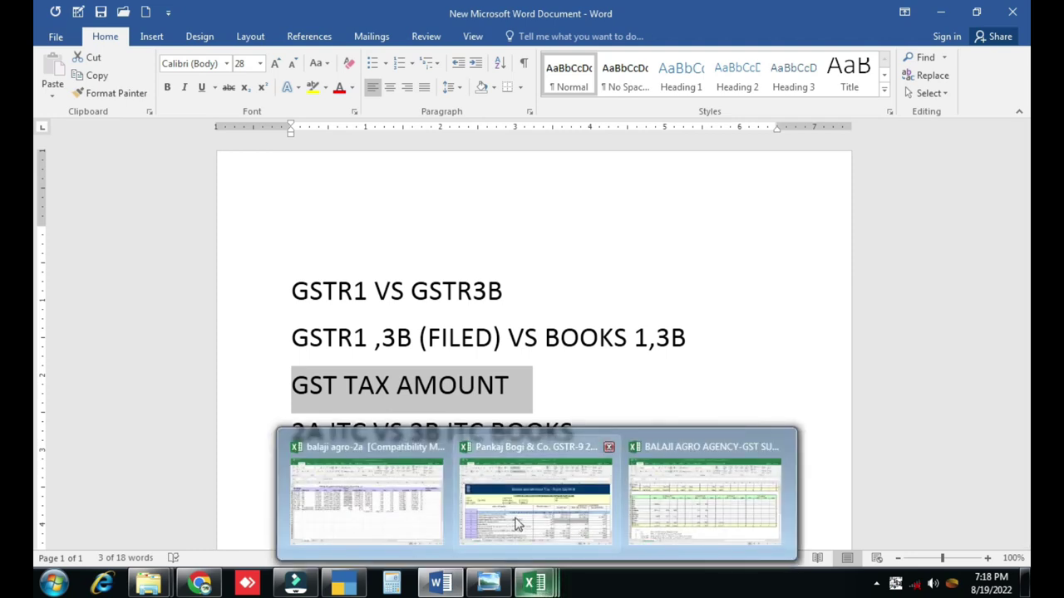
pyautogui.moveTo(553, 524)
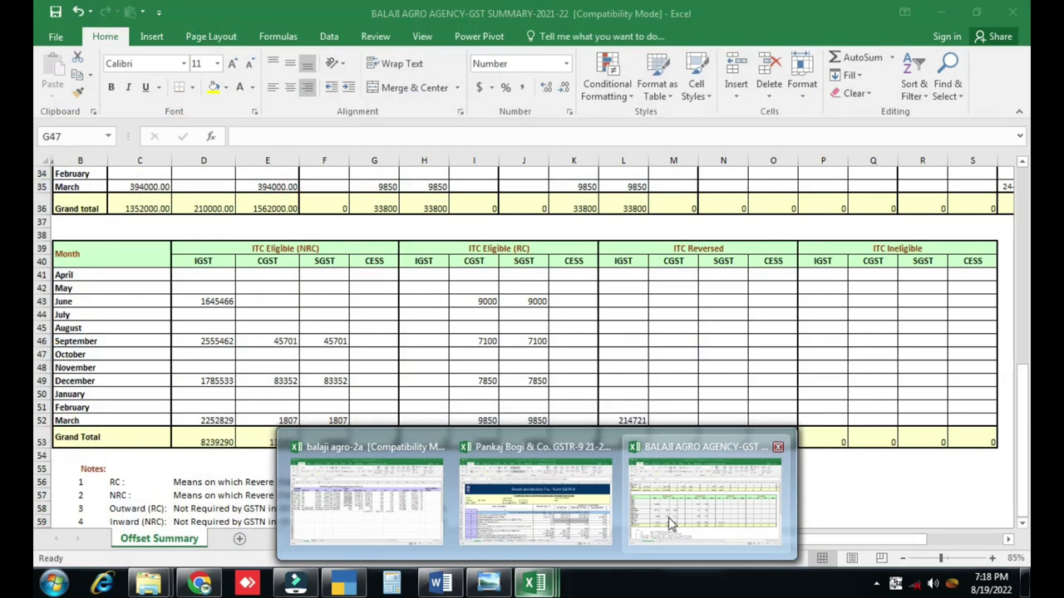
pyautogui.click(704, 497)
pyautogui.scroll(10, 492, 377)
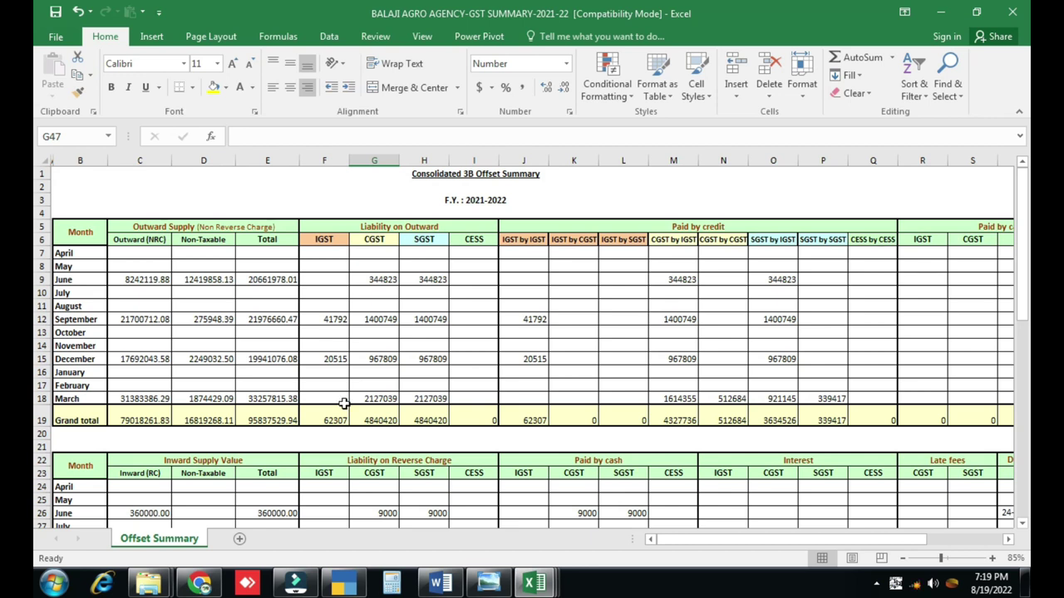
pyautogui.click(343, 583)
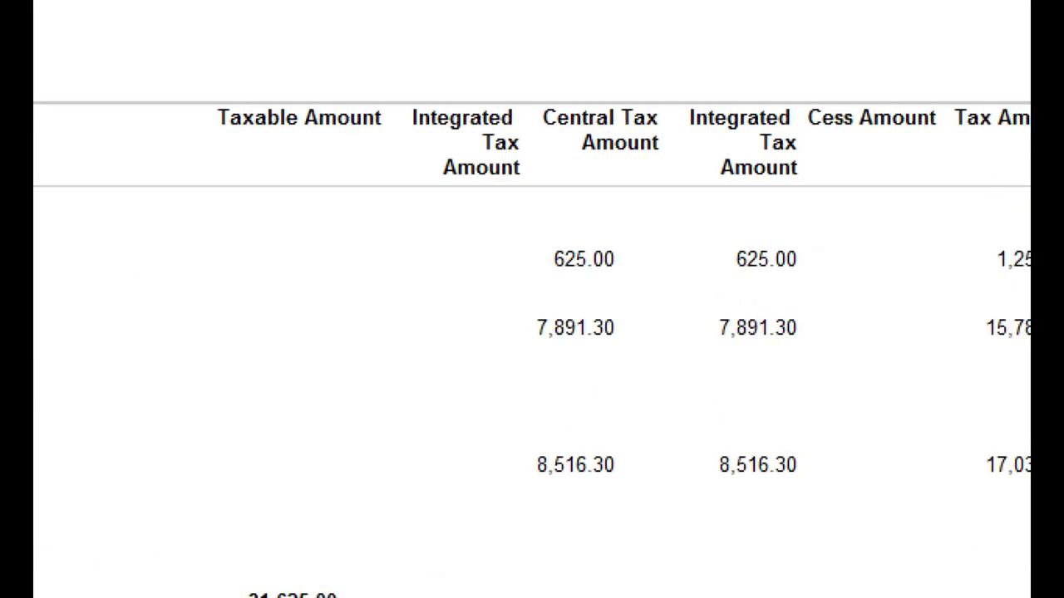
pyautogui.moveTo(393, 383); pyautogui.dragTo(798, 542)
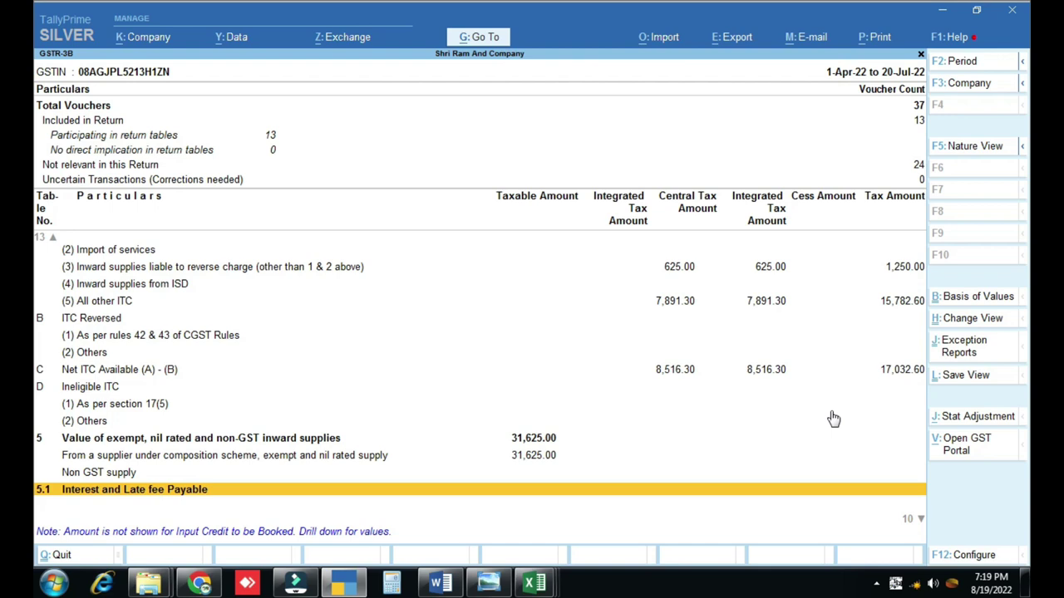
# Step: Inspect the taxable values for exports and SEZ supplies in the GSTR-9 21-22 workbook, and return to the TallyPrime GSTR-3B report
pyautogui.click(534, 583)
pyautogui.click(548, 523)
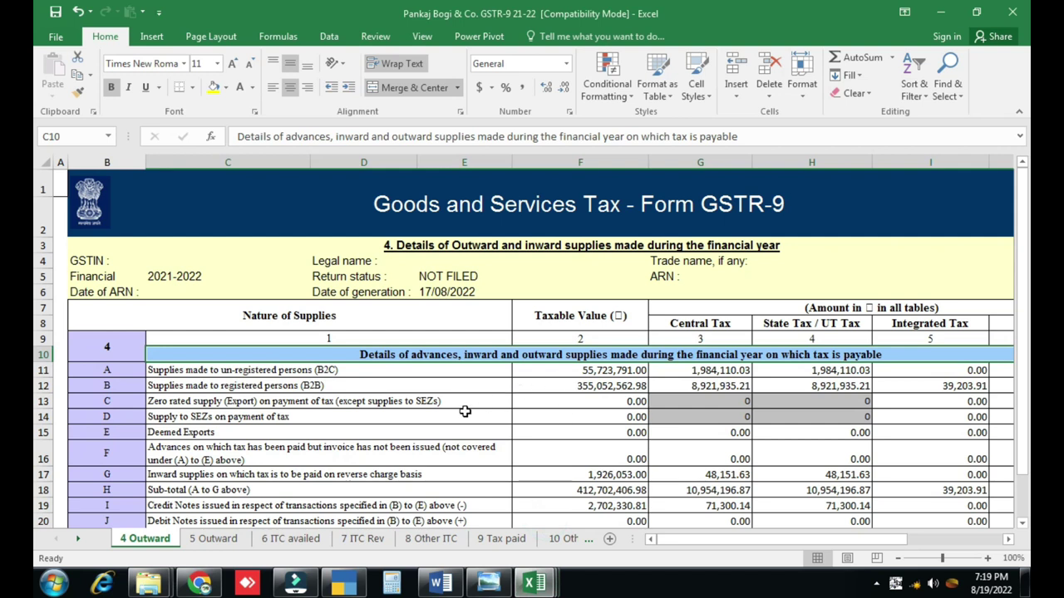
pyautogui.click(567, 402)
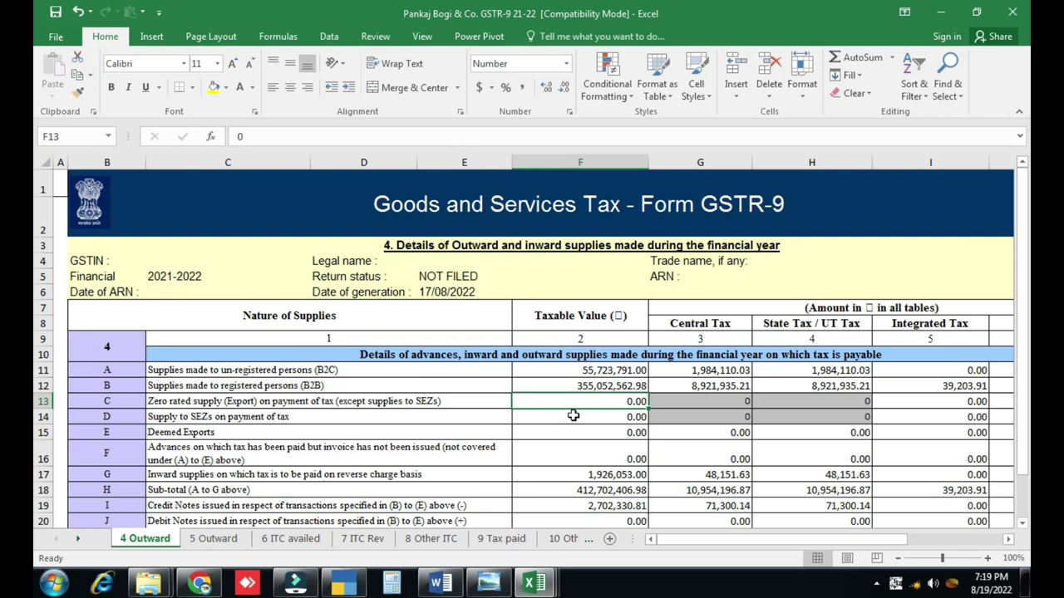
pyautogui.click(573, 415)
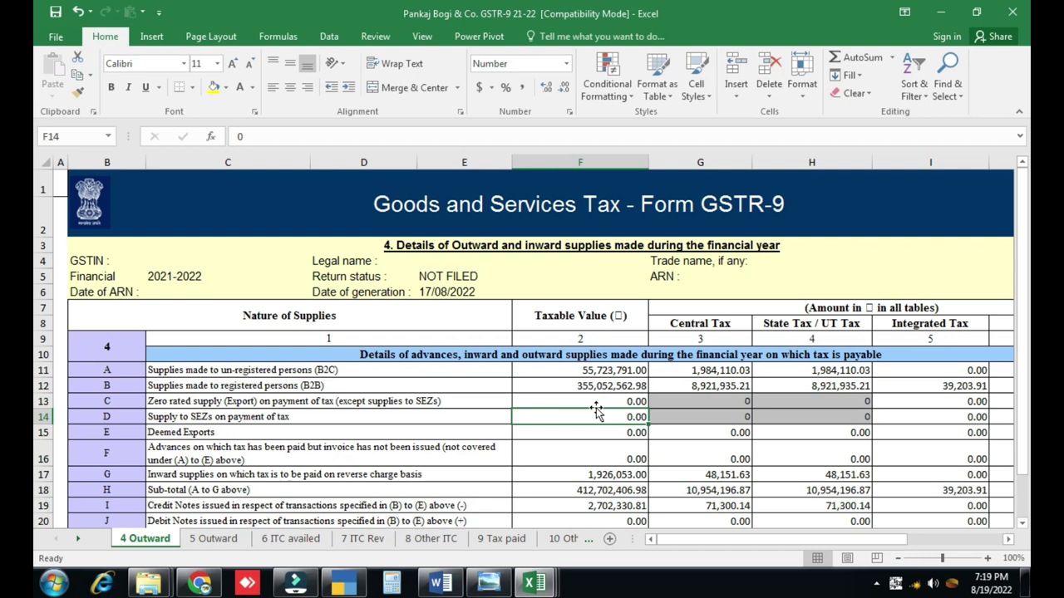
pyautogui.click(343, 583)
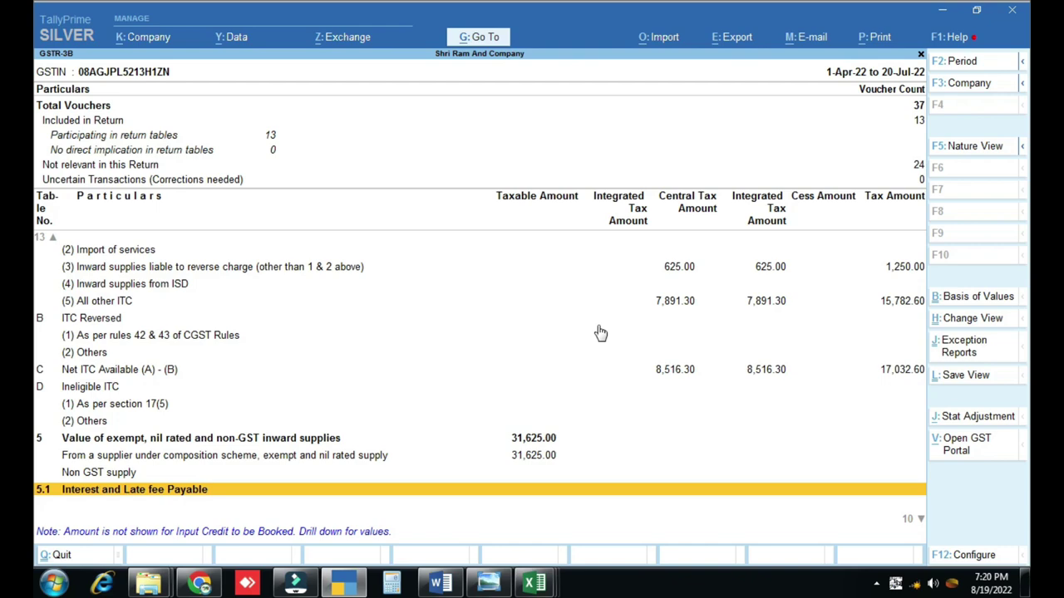
# Step: Switch to the balaji agro-2a workbook in Excel and widen the Invoice Value column so its amounts are readable
pyautogui.click(534, 583)
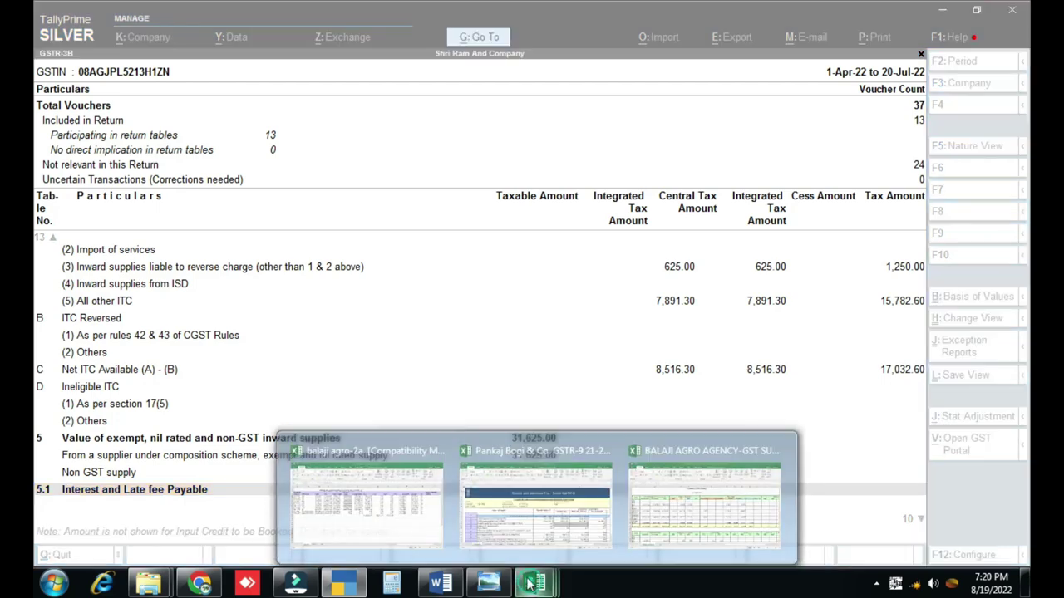
pyautogui.click(407, 516)
pyautogui.scroll(14, 544, 461)
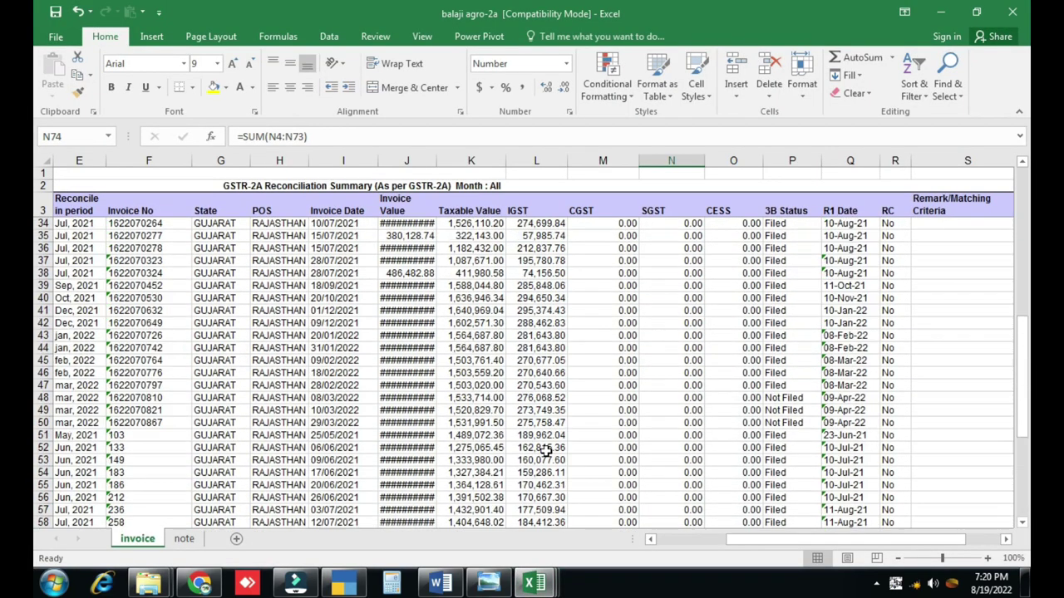
pyautogui.moveTo(435, 160); pyautogui.dragTo(467, 159)
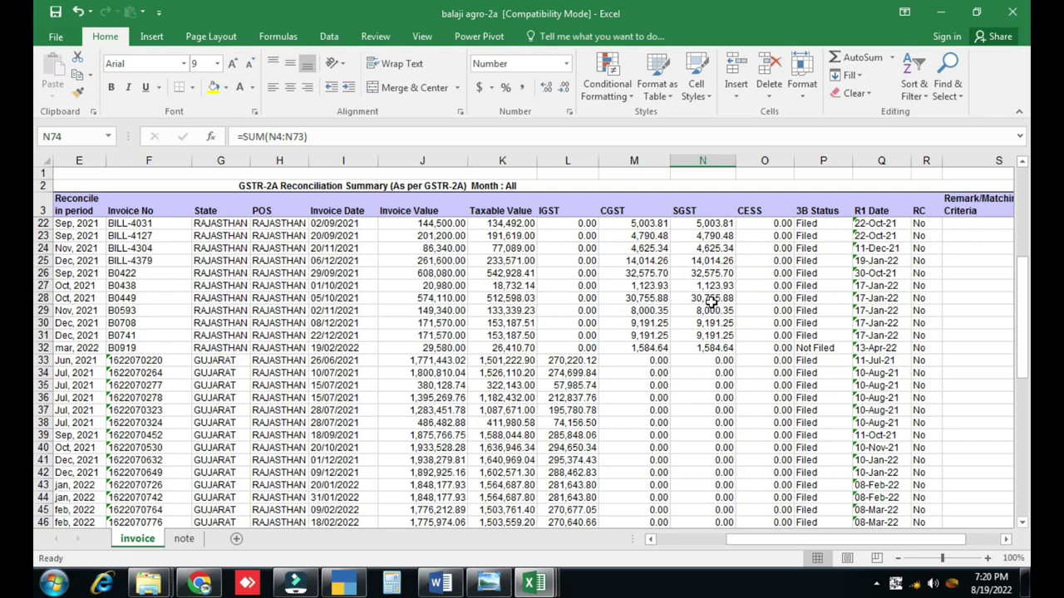
# Step: Examine the GSTR-2A invoice list from its first entries down to the tax totals
pyautogui.scroll(6, 641, 340)
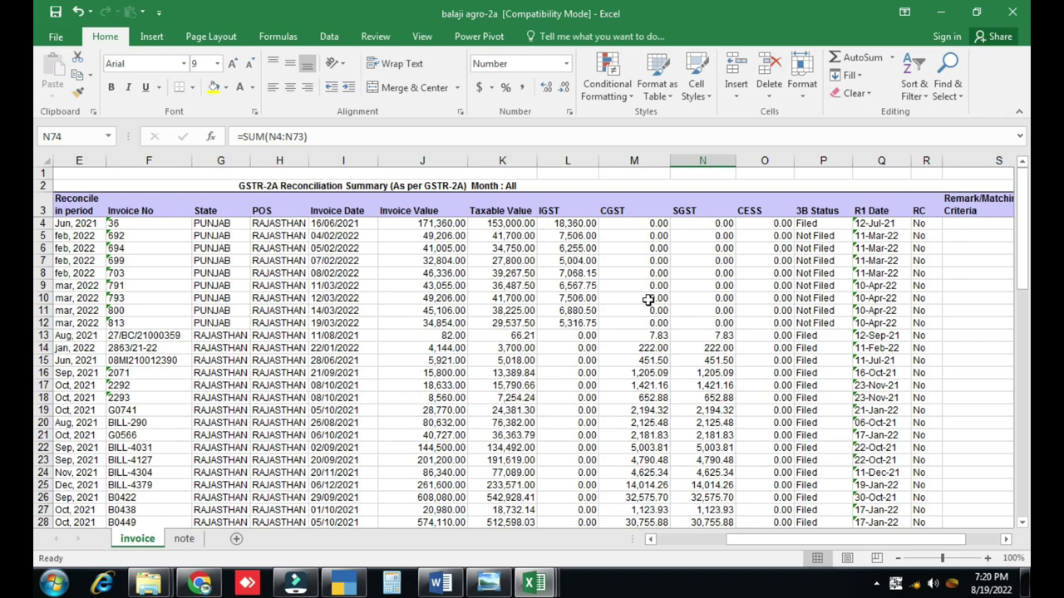
pyautogui.scroll(-20, 653, 370)
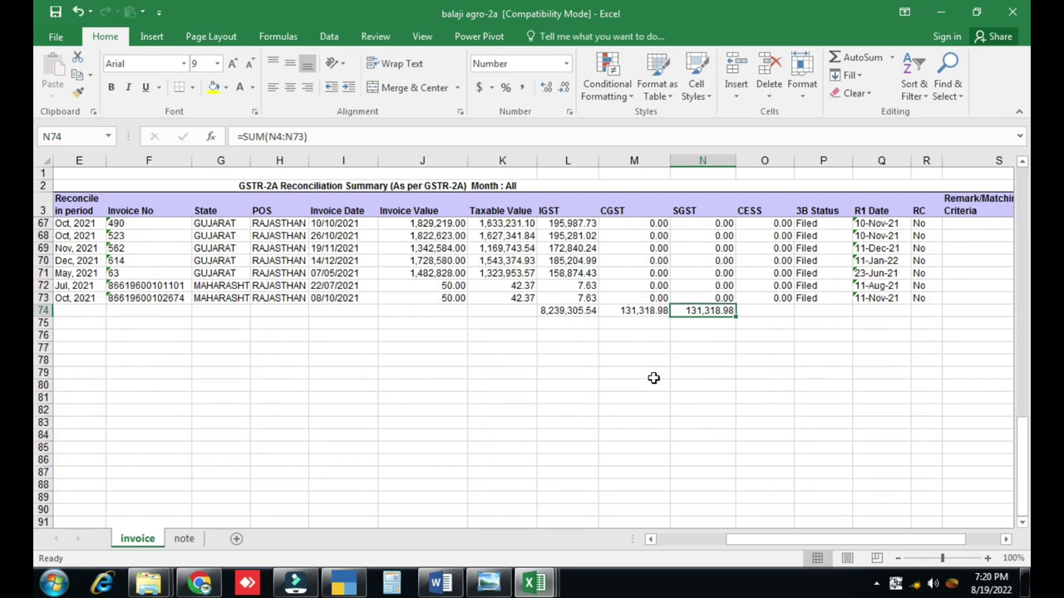
pyautogui.click(637, 327)
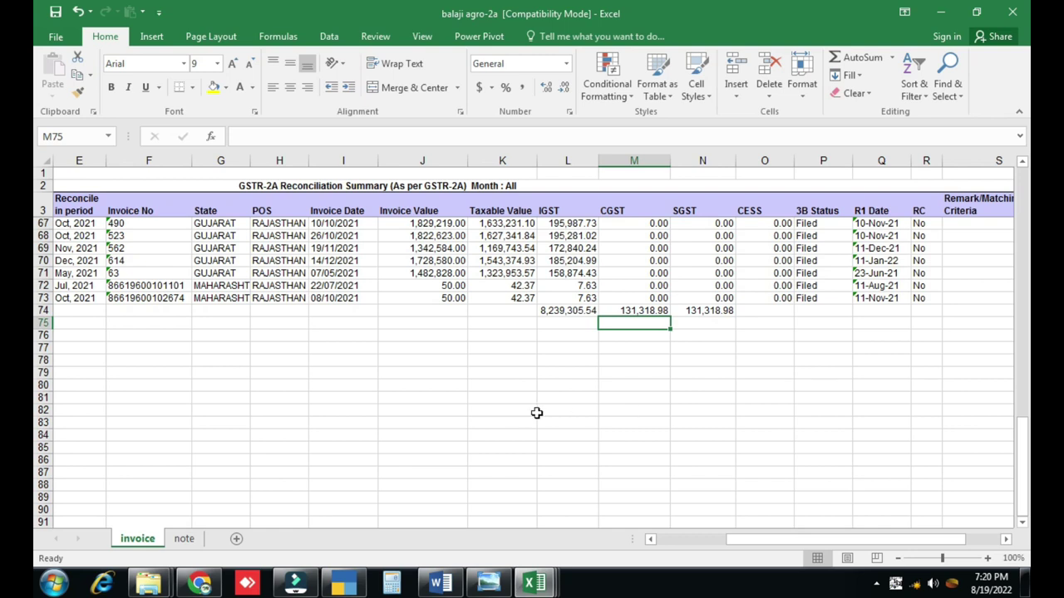
# Step: Examine the invoice rows above the totals across to the period, GSTIN, supplier and serial number columns
pyautogui.scroll(3, 536, 413)
pyautogui.click(470, 347)
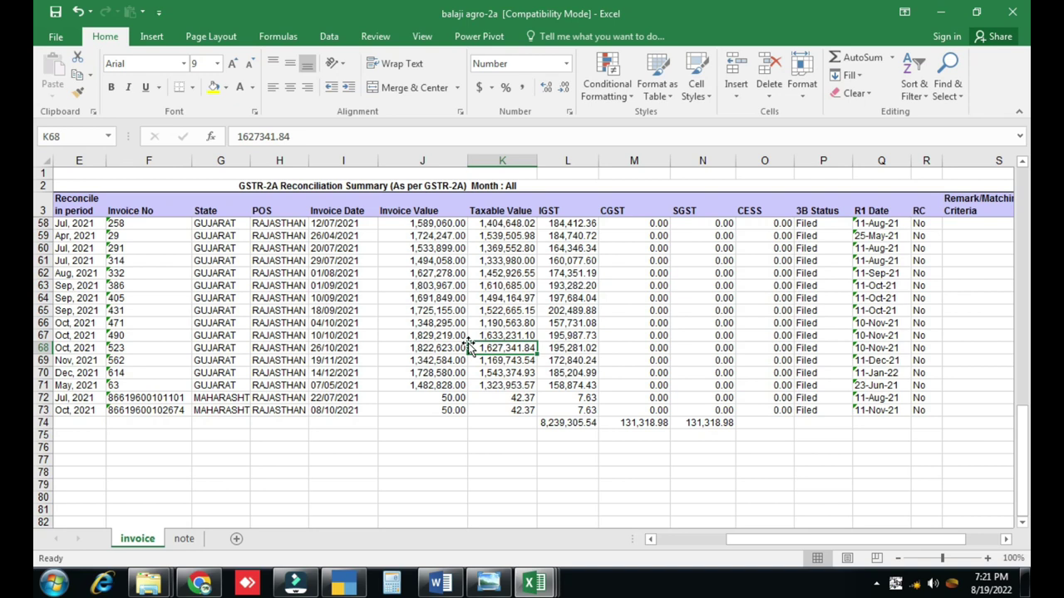
pyautogui.press('Left')
pyautogui.press('Left')
pyautogui.press('Left')
pyautogui.press('Left')
pyautogui.press('Left')
pyautogui.press('Left')
pyautogui.press('Left')
pyautogui.press('Left')
pyautogui.press('Left')
pyautogui.press('Left')
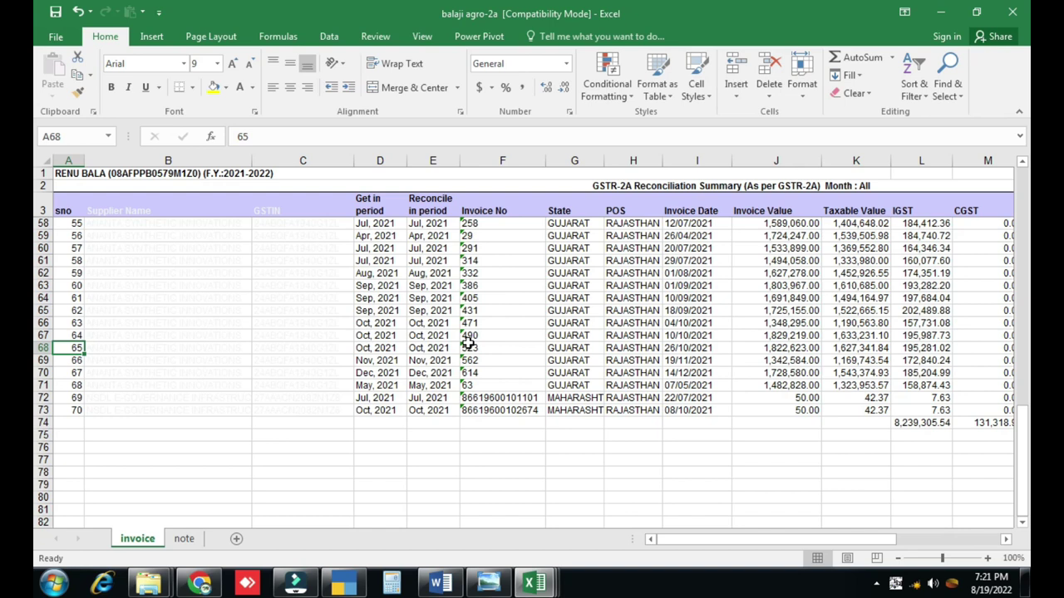
# Step: Open the note sheet of the GSTR-2A workbook and review its credit note entries
pyautogui.click(187, 542)
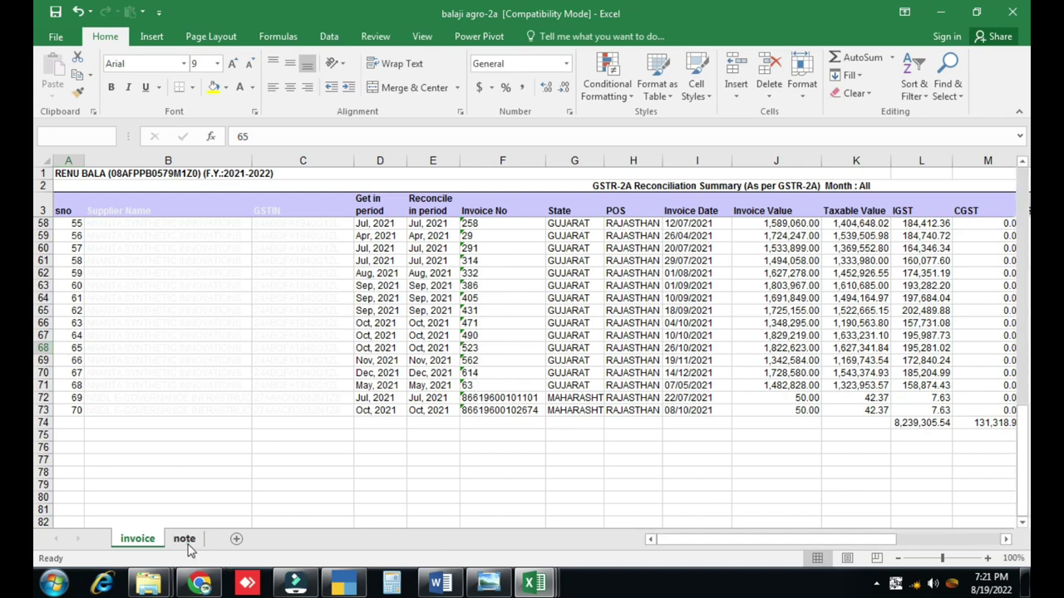
pyautogui.click(418, 384)
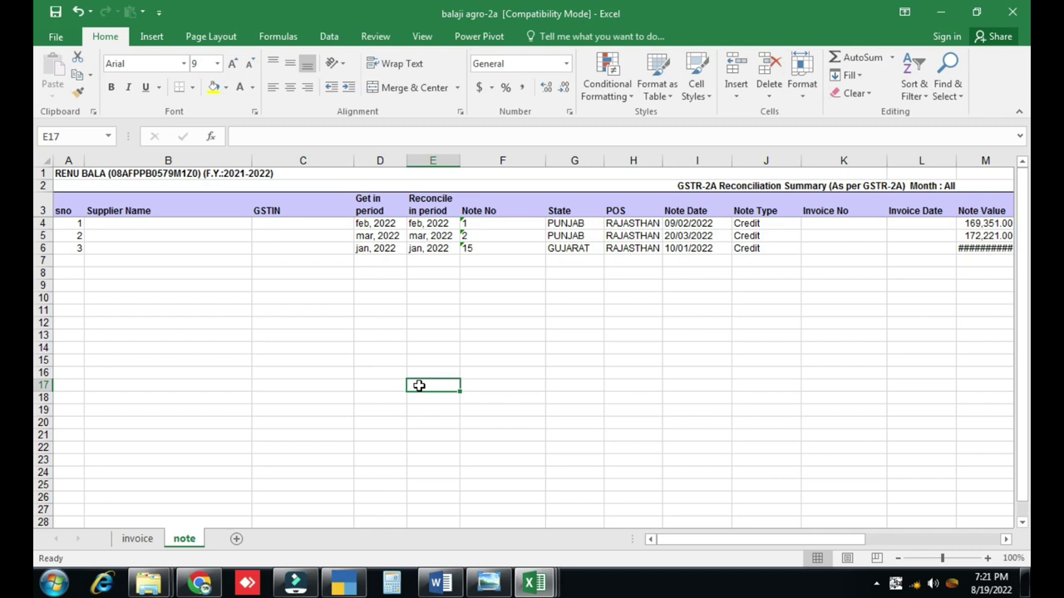
pyautogui.click(513, 397)
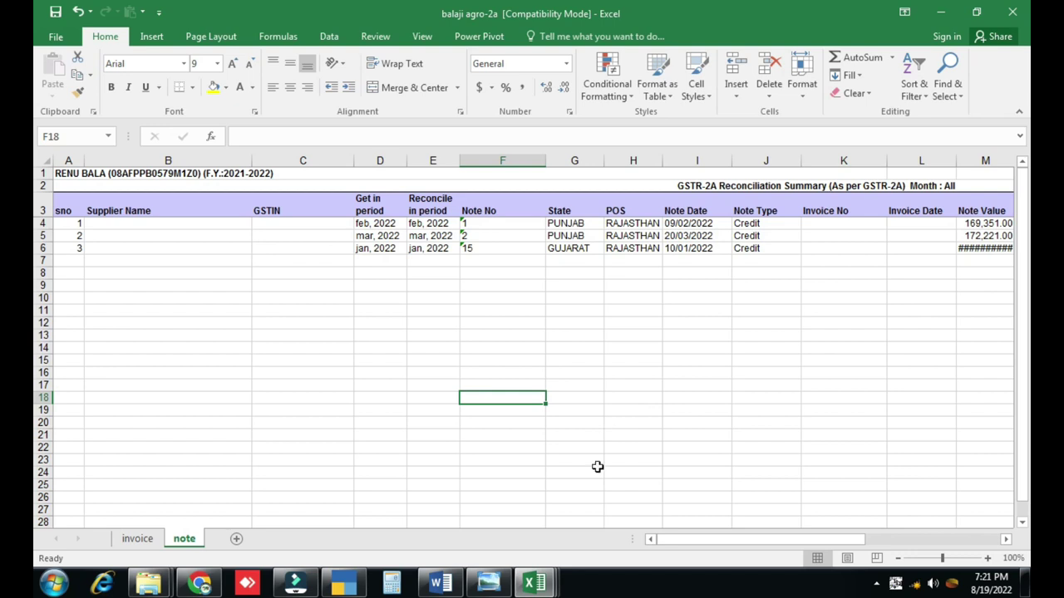
# Step: Review table 4 of the GSTR-9 21-22 workbook, checking the taxable values for reverse charge inward supplies and advances
pyautogui.click(534, 584)
pyautogui.click(525, 529)
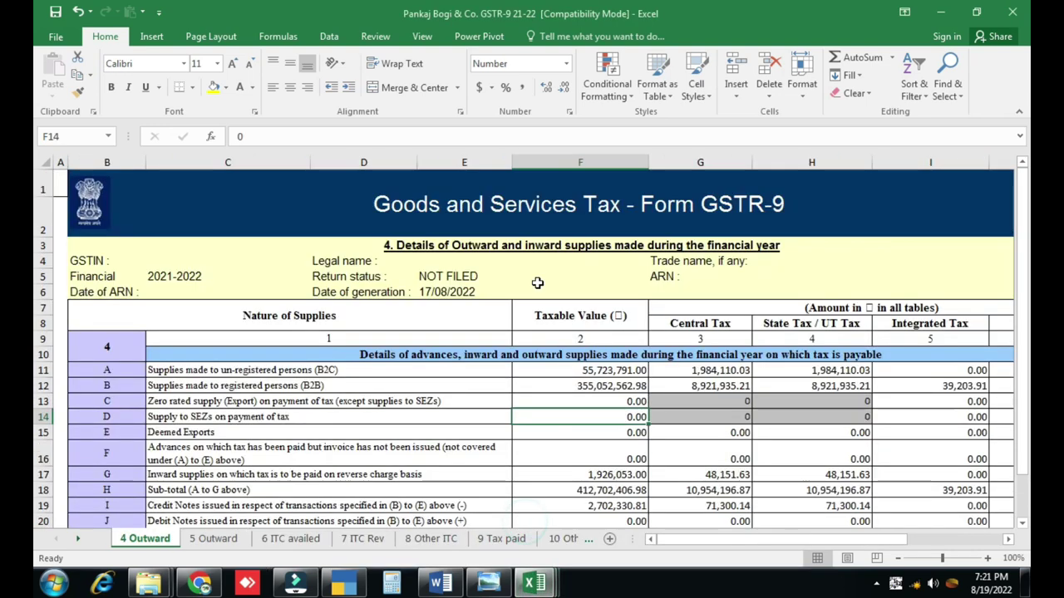
pyautogui.scroll(-2, 582, 349)
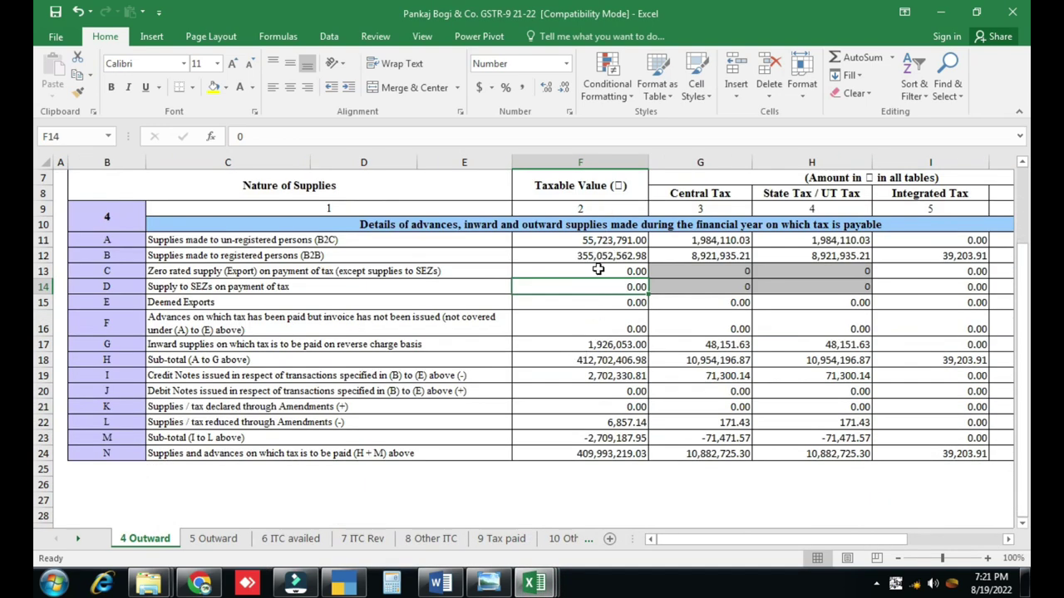
pyautogui.click(595, 344)
pyautogui.scroll(-3, 610, 353)
pyautogui.scroll(2, 609, 353)
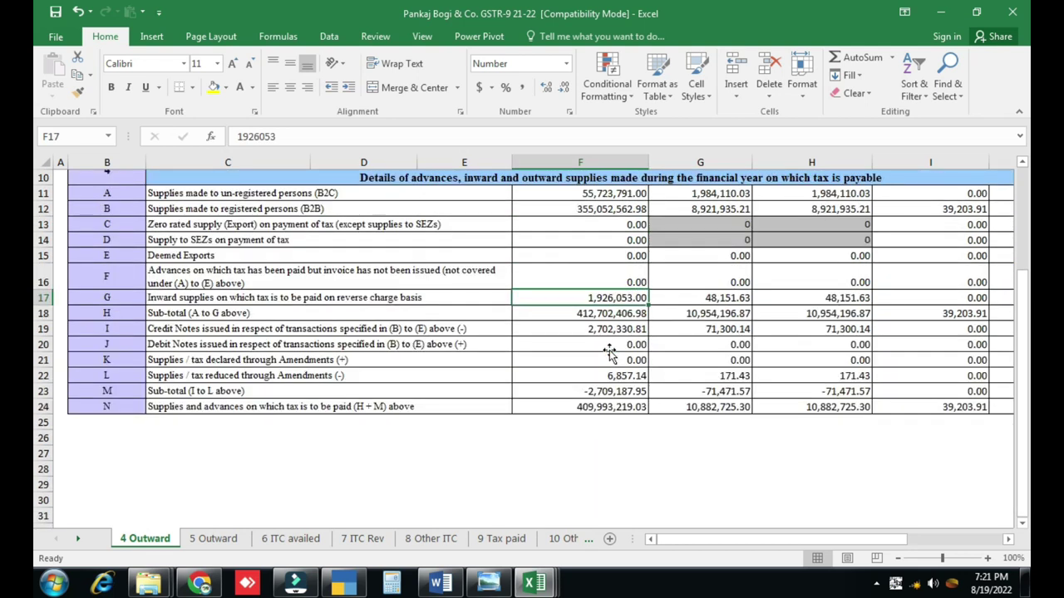
pyautogui.click(612, 275)
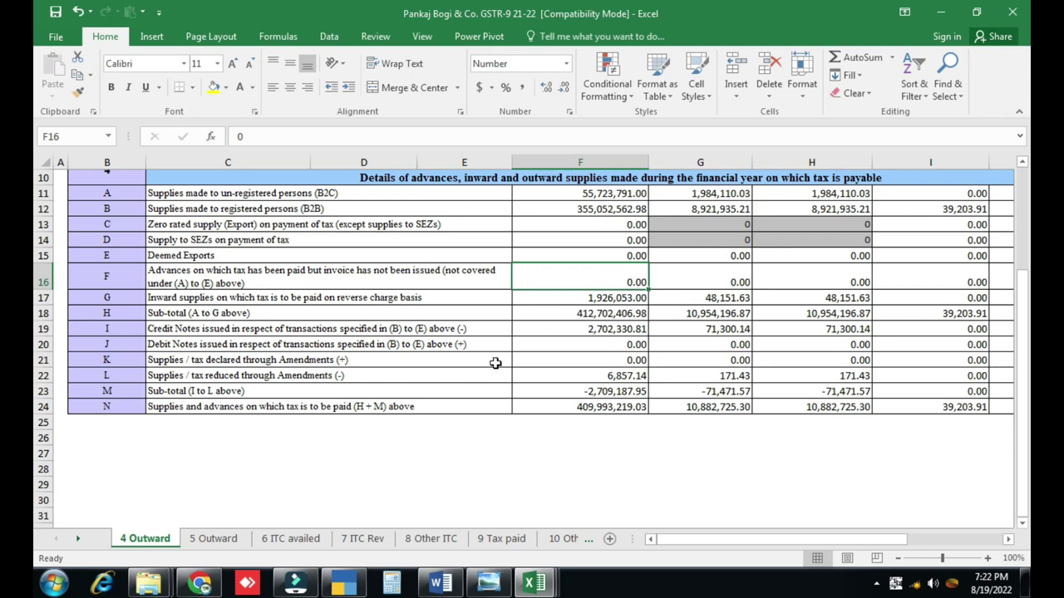
# Step: Return to the Word checklist and recap its four reconciliation lines, selecting text in each from "GSTR1 VS GSTR3B" to "2A ITC VS 3B ITC BOOKS"
pyautogui.click(439, 584)
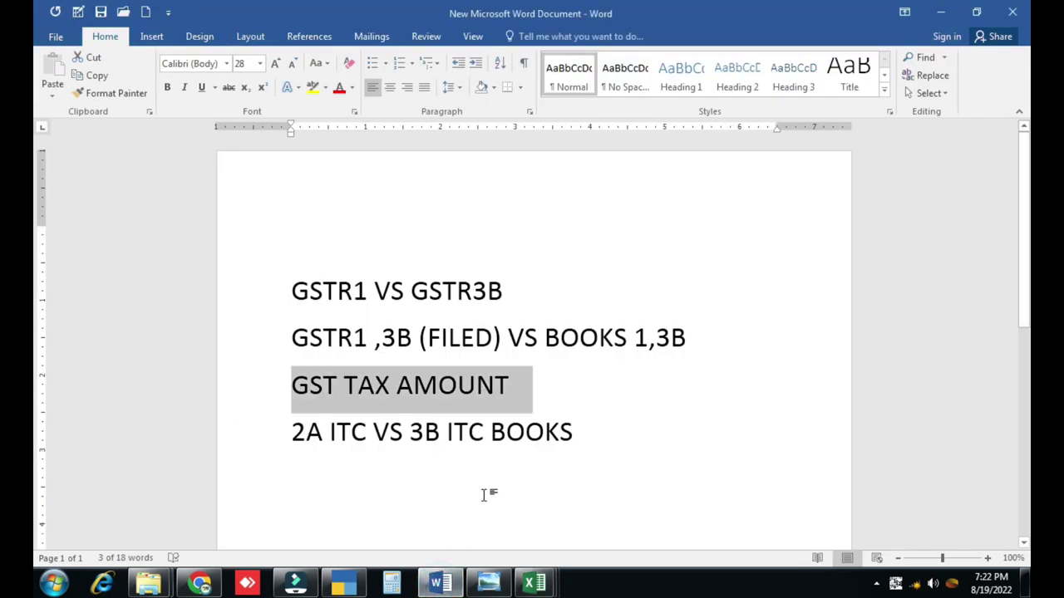
pyautogui.click(599, 431)
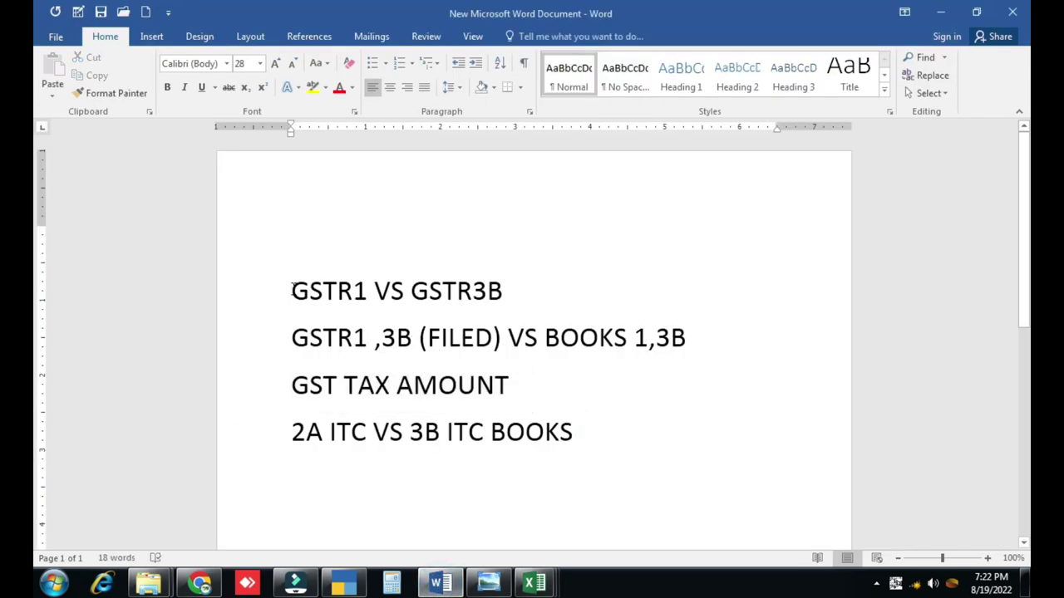
pyautogui.moveTo(293, 292); pyautogui.dragTo(487, 296)
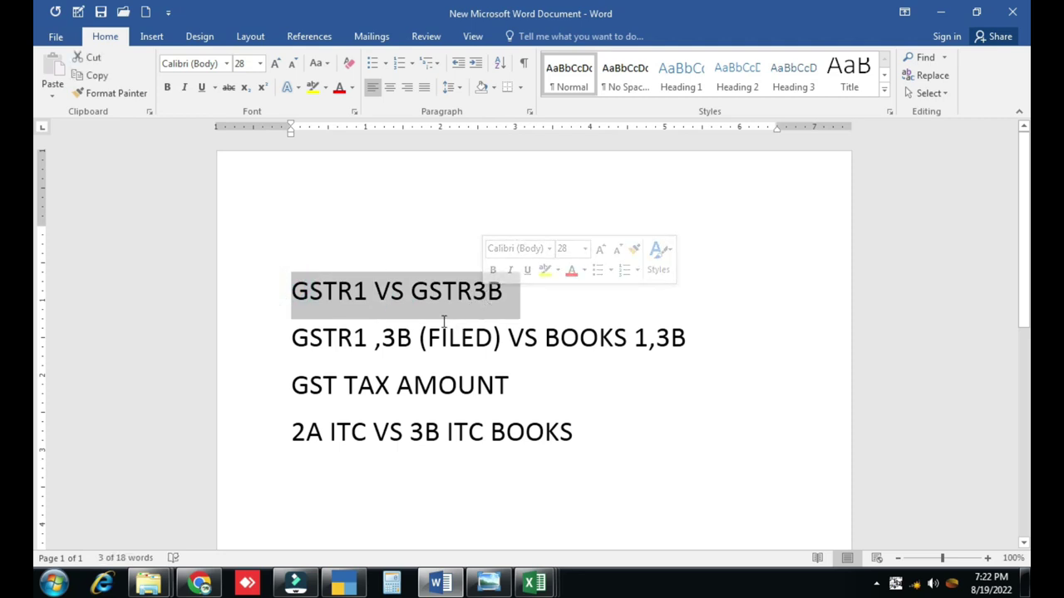
pyautogui.moveTo(292, 335); pyautogui.dragTo(683, 347)
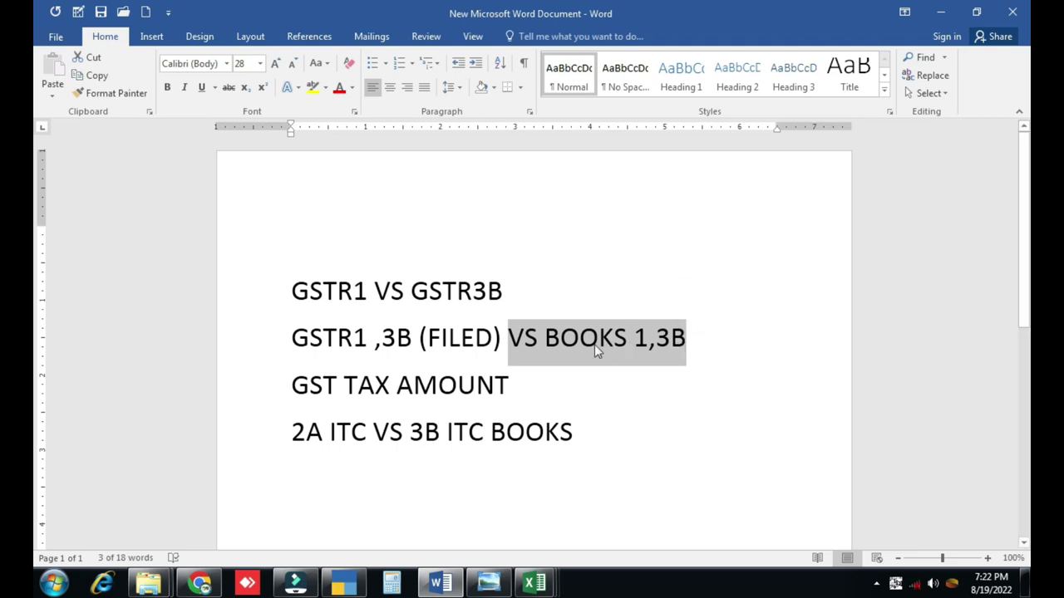
pyautogui.click(557, 367)
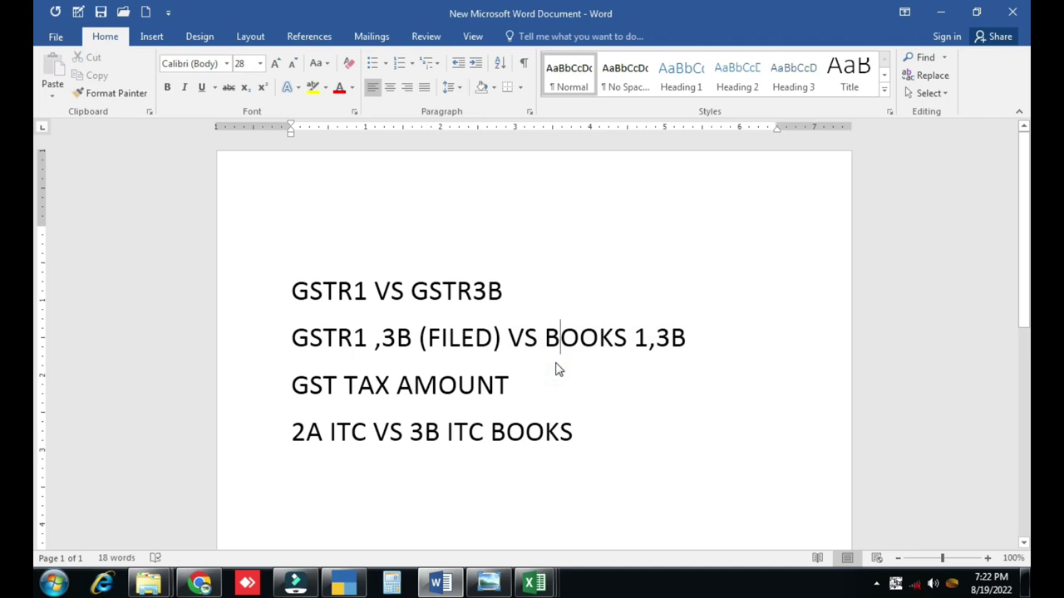
pyautogui.scroll(-2, 557, 366)
pyautogui.moveTo(287, 310); pyautogui.dragTo(505, 311)
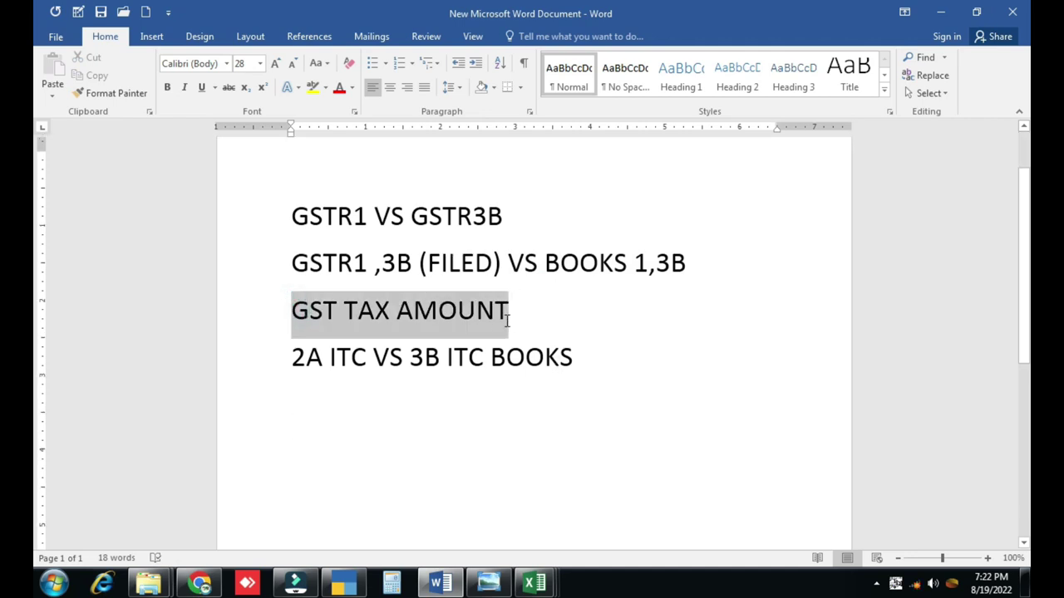
pyautogui.moveTo(283, 362); pyautogui.dragTo(548, 366)
pyautogui.click(470, 399)
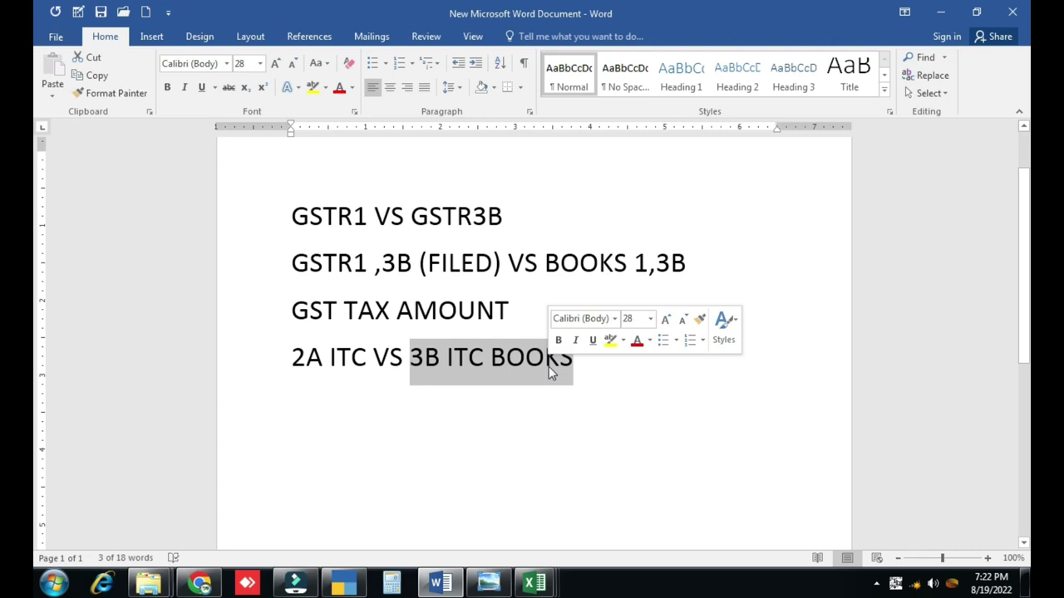